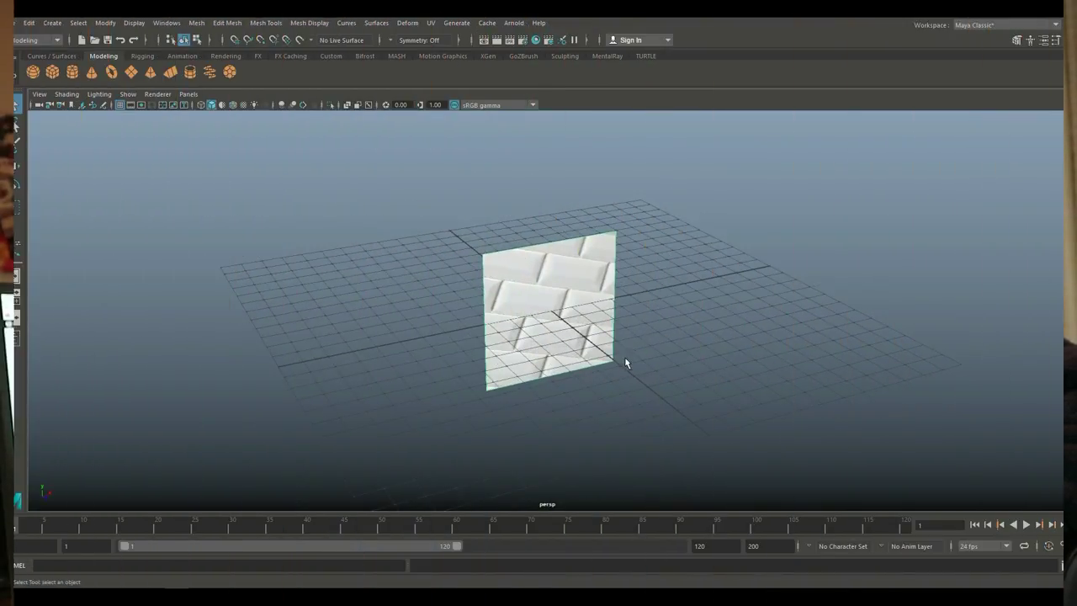
Delete the tiled wall plane from the scene
alt+drag(630, 344, 602, 381)
scroll(603, 334, down, 2)
scroll(603, 334, up, 3)
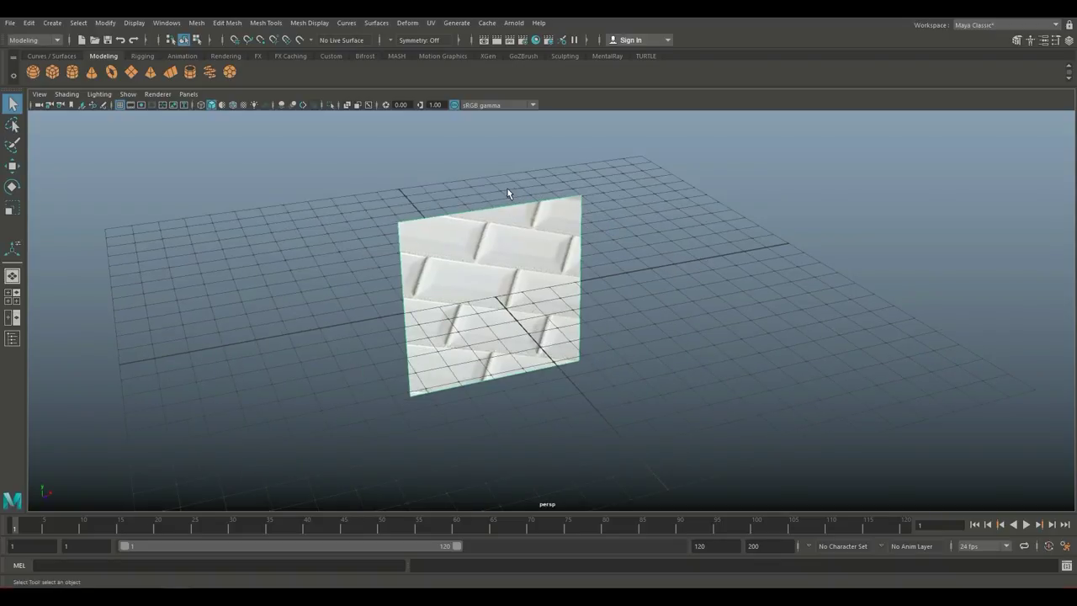
key(Delete)
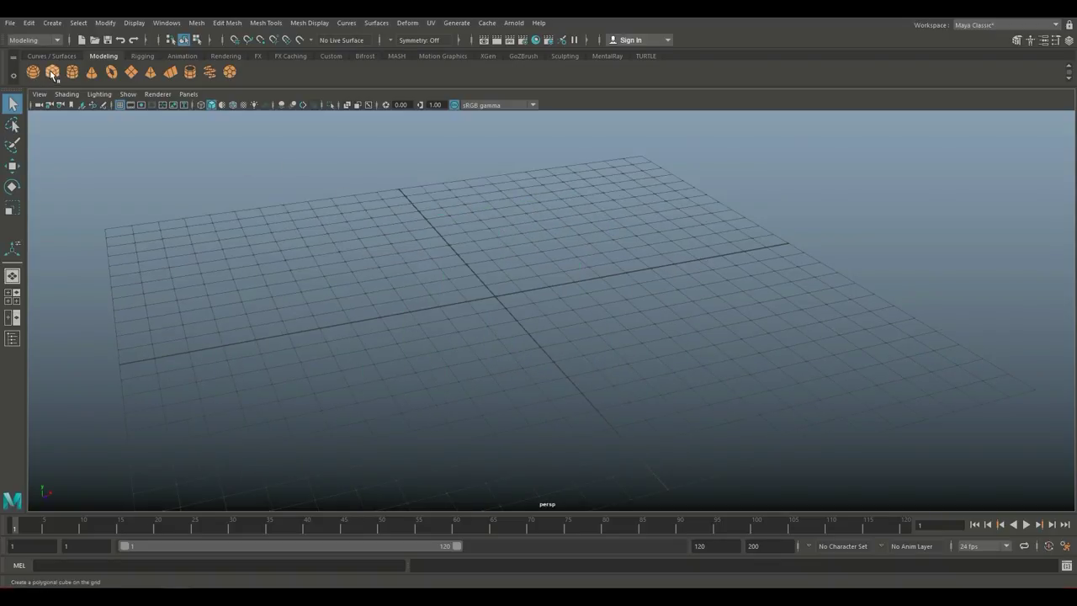
Scale the new cube along X and Z into a long, thin flat slab
alt+drag(568, 380, 541, 392)
key(r)
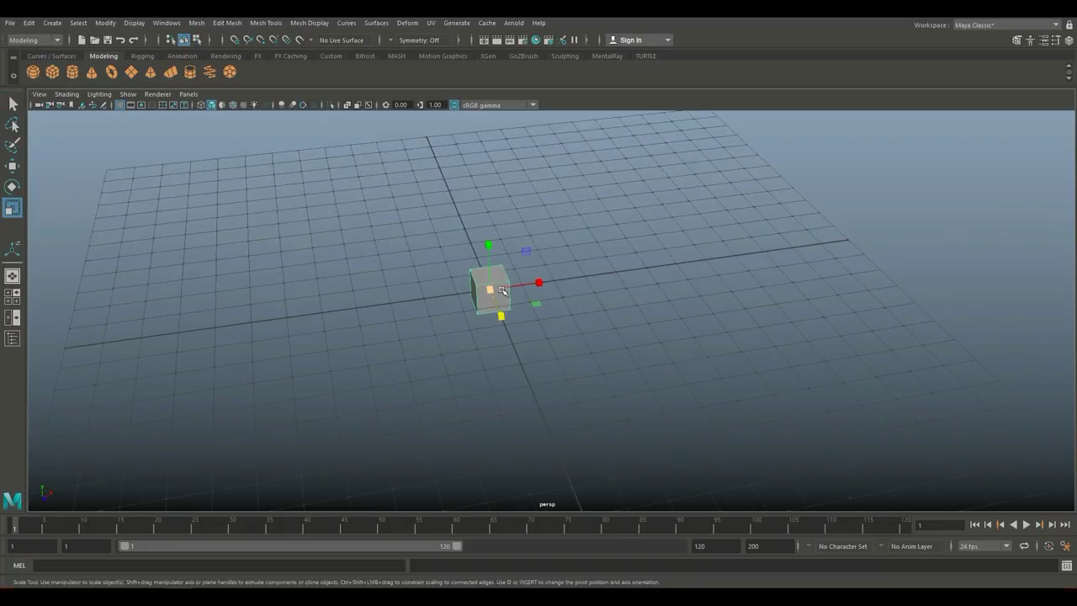
drag(540, 283, 666, 294)
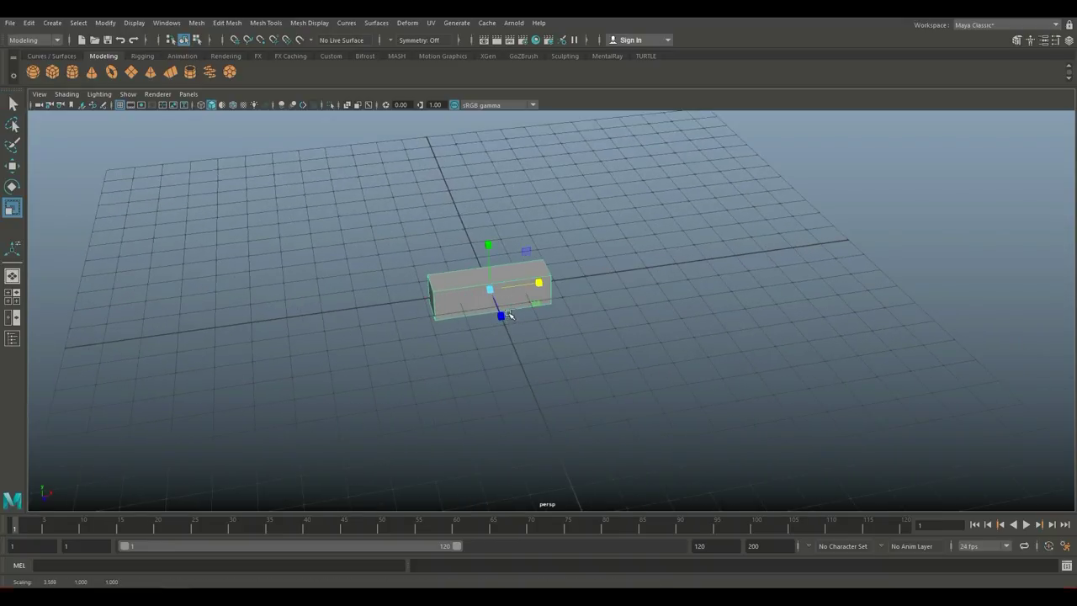
drag(503, 316, 521, 359)
alt+drag(445, 386, 409, 288)
Extrude the slab's top face with a 0.3 offset and raise the inset panel slightly in Y
right_drag(409, 288, 413, 296)
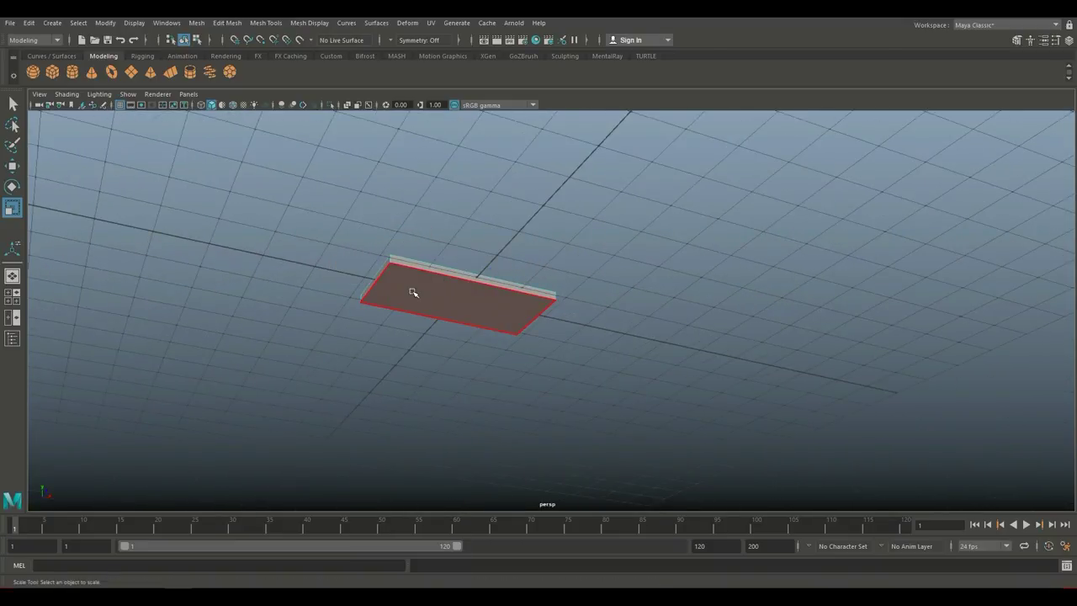
click(541, 356)
alt+drag(541, 356, 505, 371)
click(430, 260)
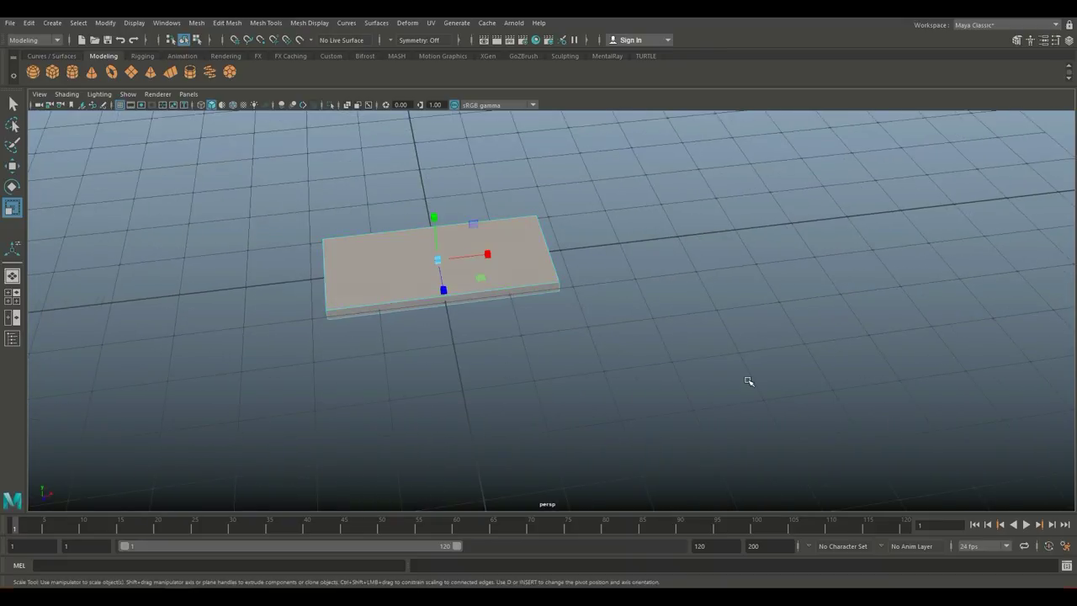
key(ctrl+e)
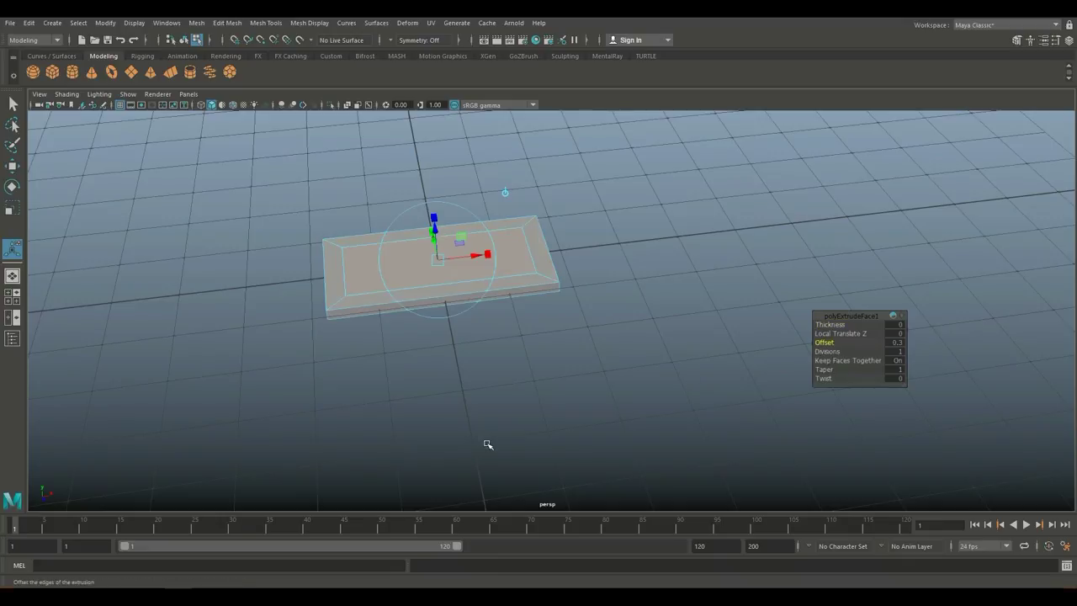
key(w)
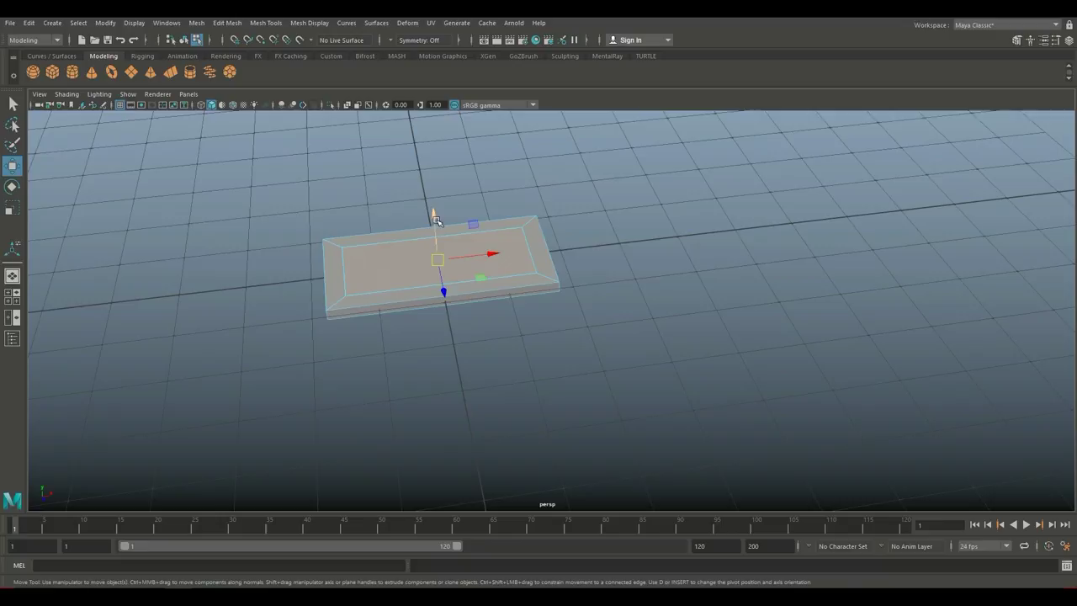
drag(433, 214, 435, 211)
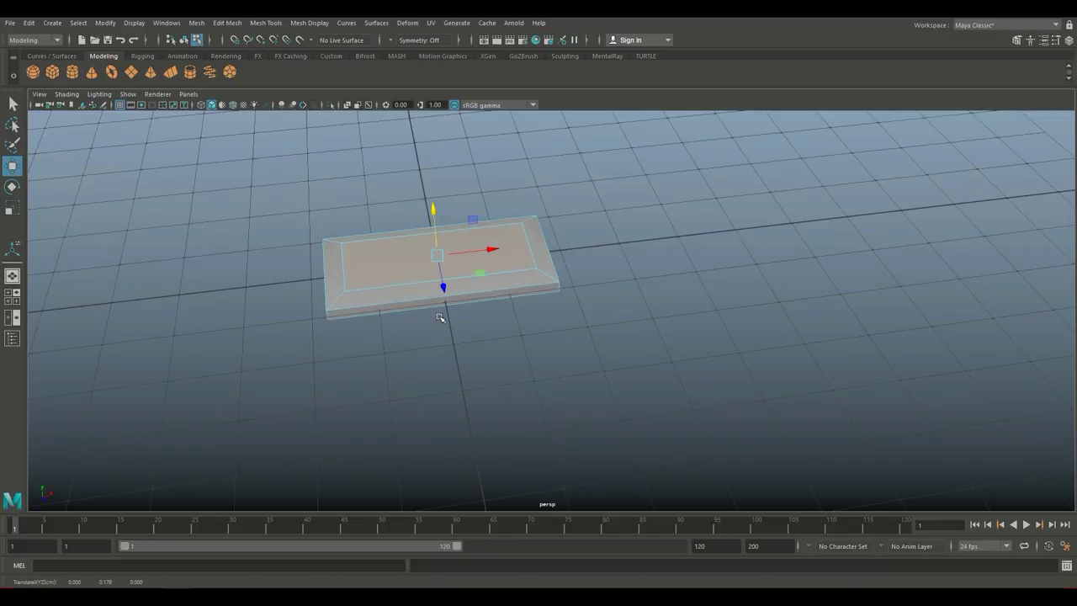
alt+drag(439, 317, 456, 300)
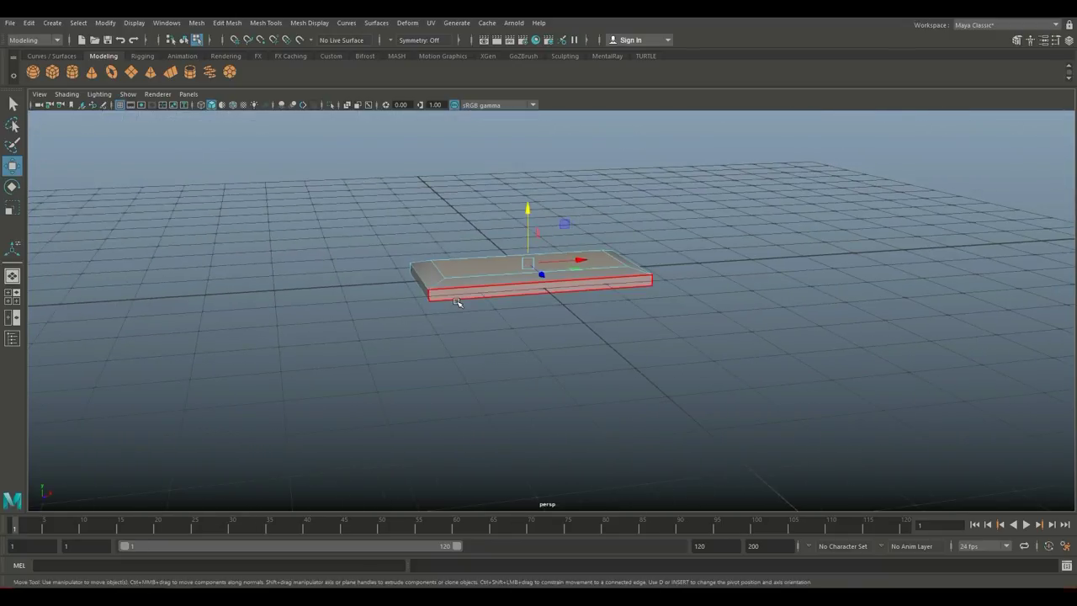
right_drag(457, 301, 460, 239)
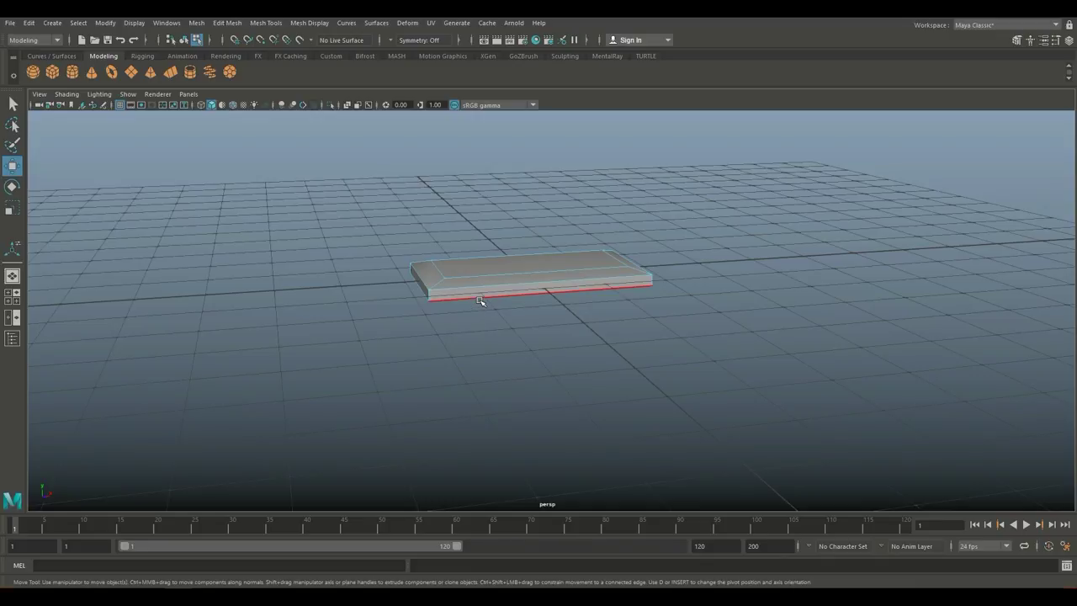
Extrude the bottom edge loop and scale it slightly outward into a thin flared lip
double_click(480, 302)
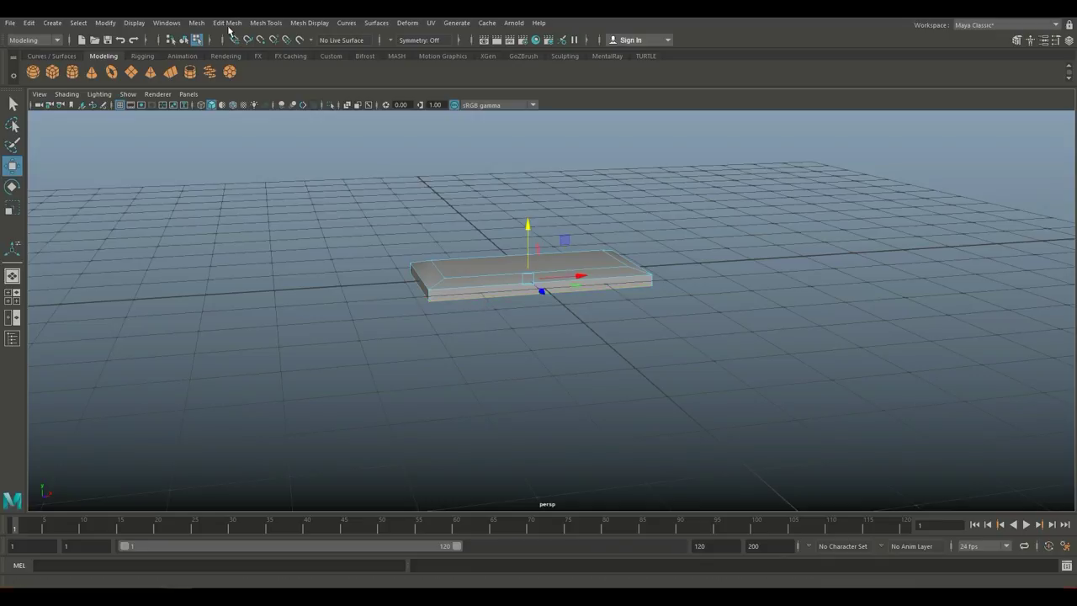
key(ctrl+e)
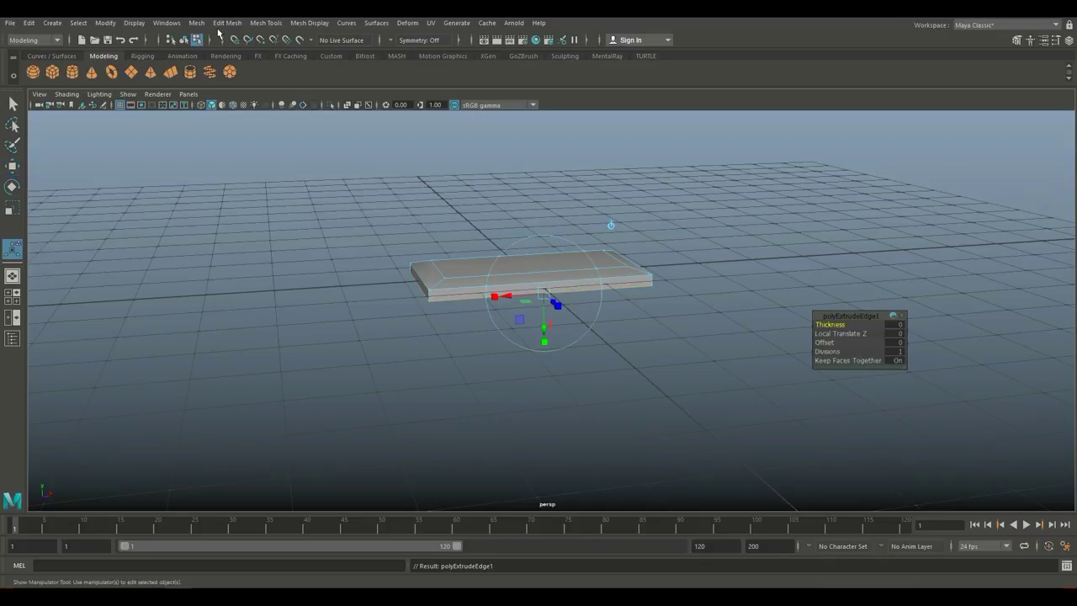
key(r)
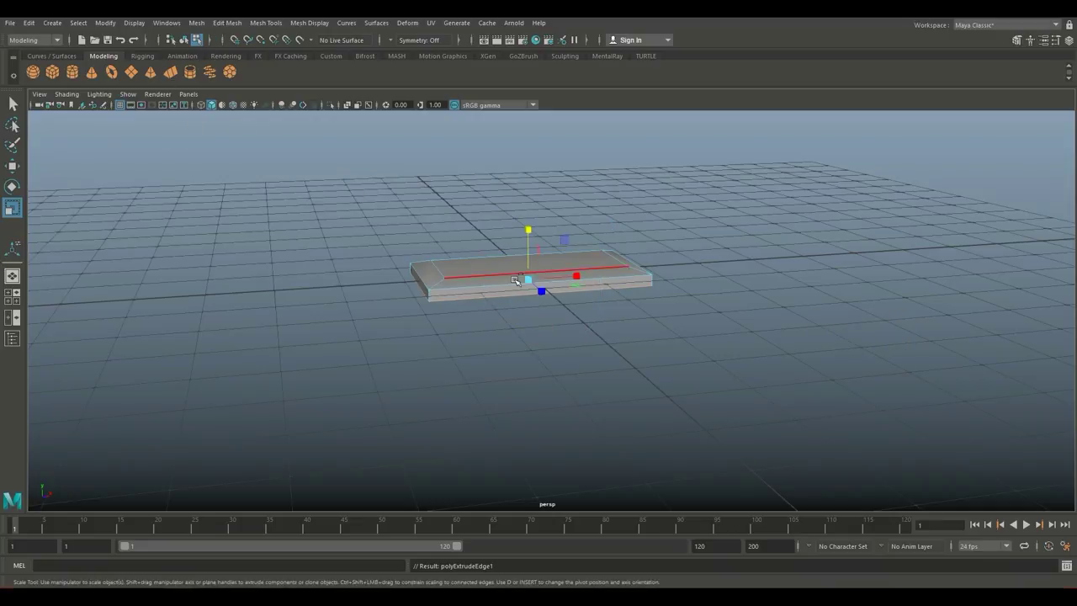
drag(529, 280, 533, 283)
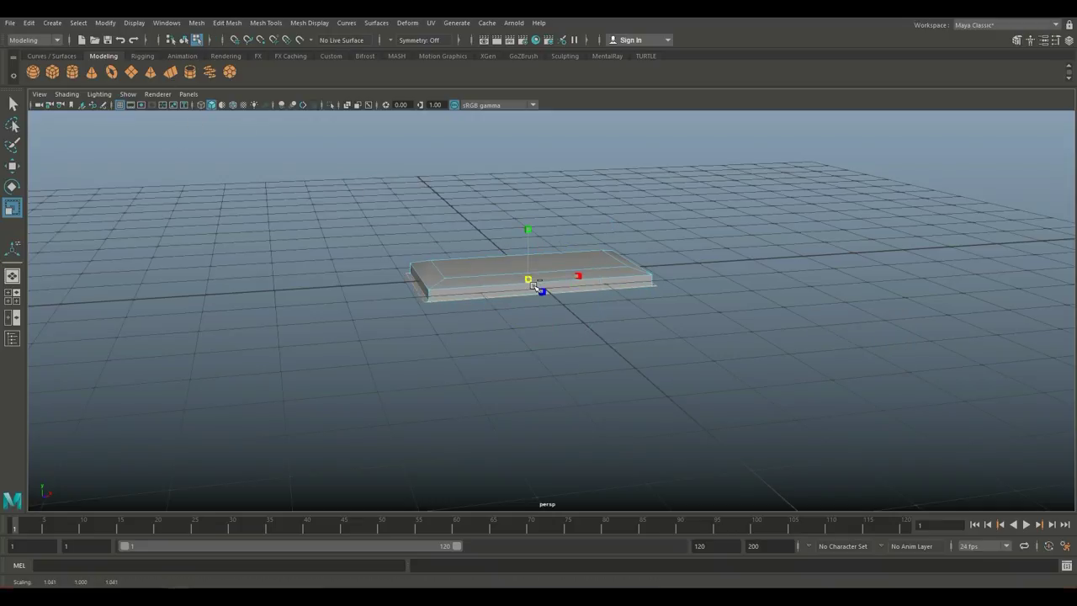
alt+drag(487, 324, 543, 313)
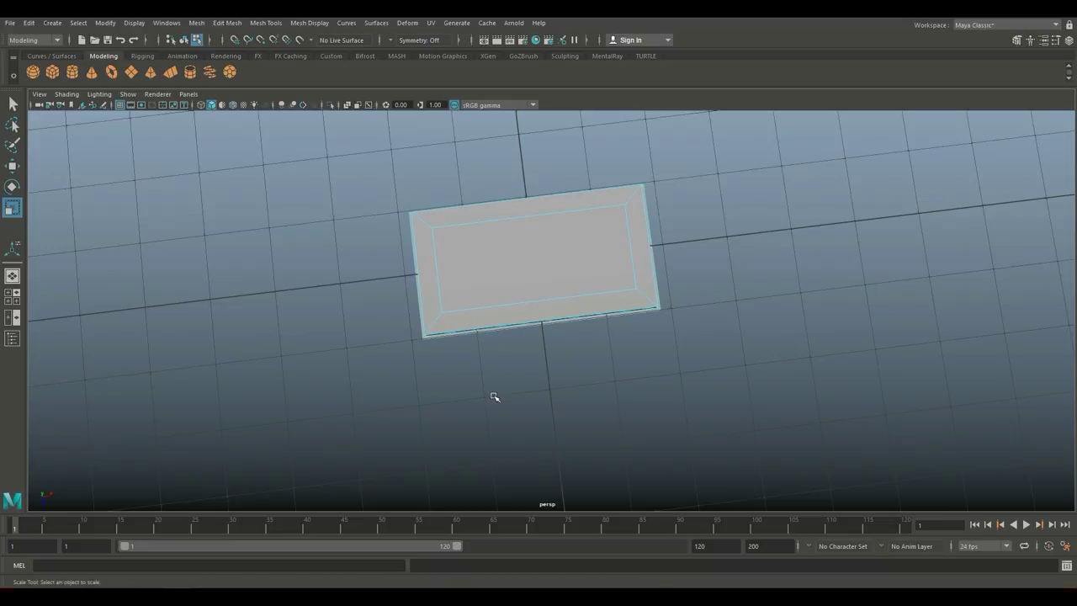
scroll(494, 396, up, 5)
alt+drag(493, 396, 488, 354)
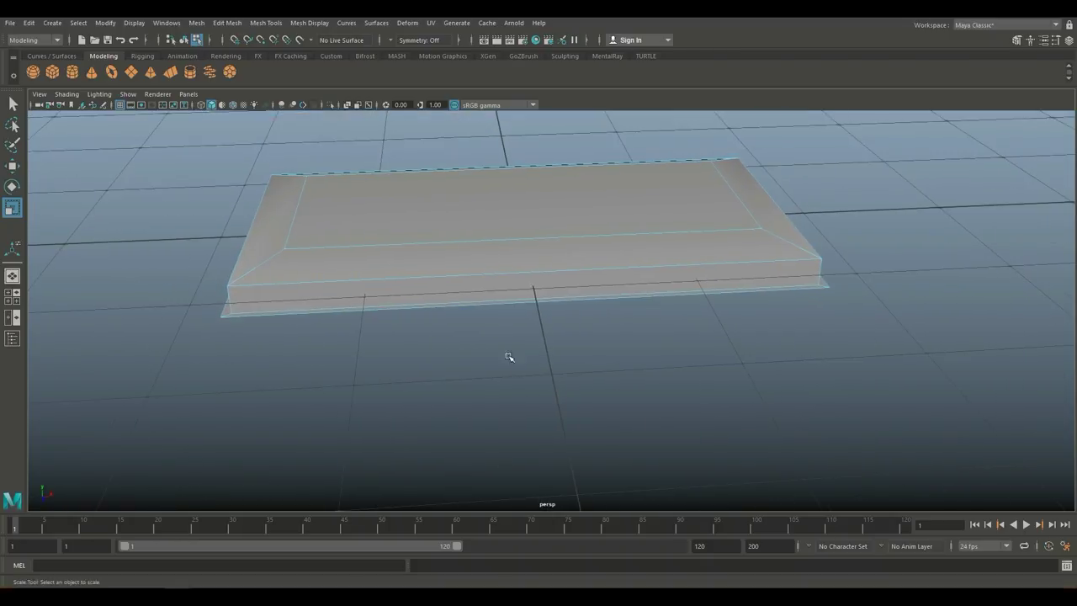
Select all of the slab's edges and apply Harden Edge
right_drag(486, 202, 554, 185)
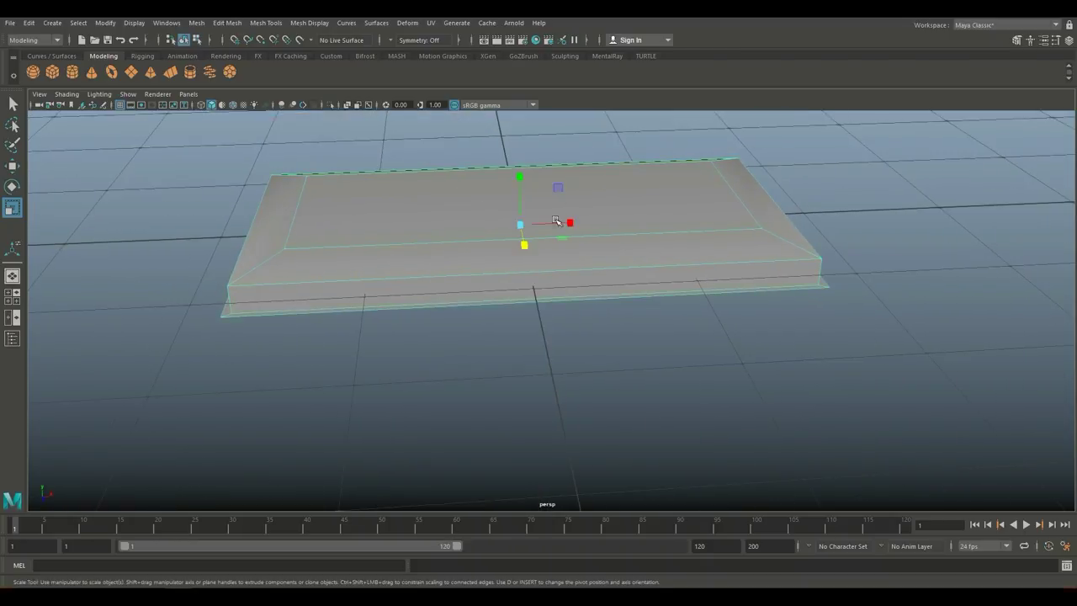
scroll(522, 227, down, 3)
right_drag(460, 220, 460, 191)
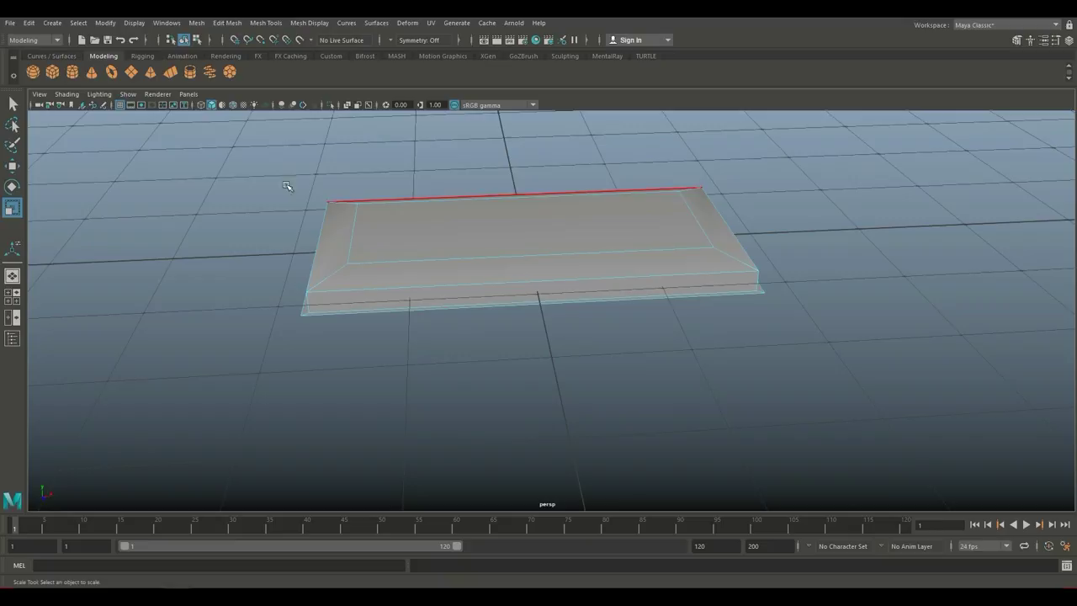
drag(221, 170, 827, 443)
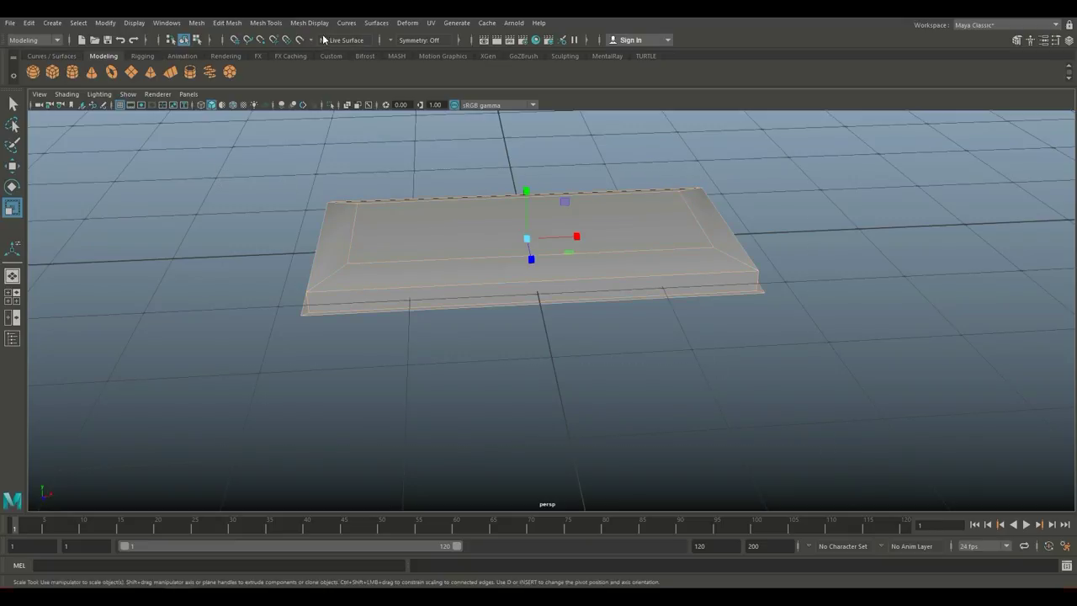
click(316, 23)
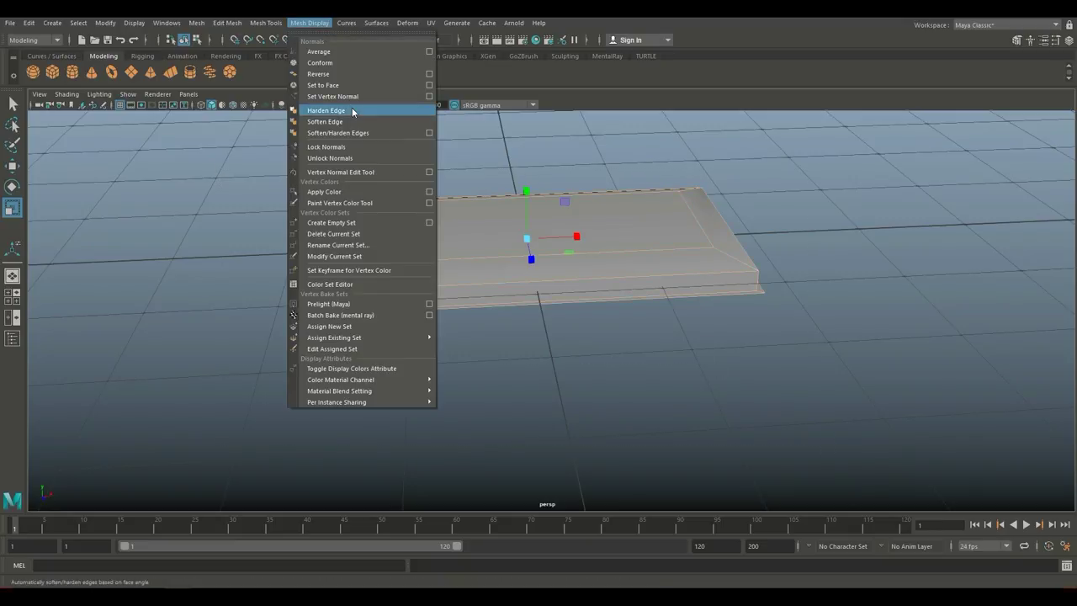
click(326, 111)
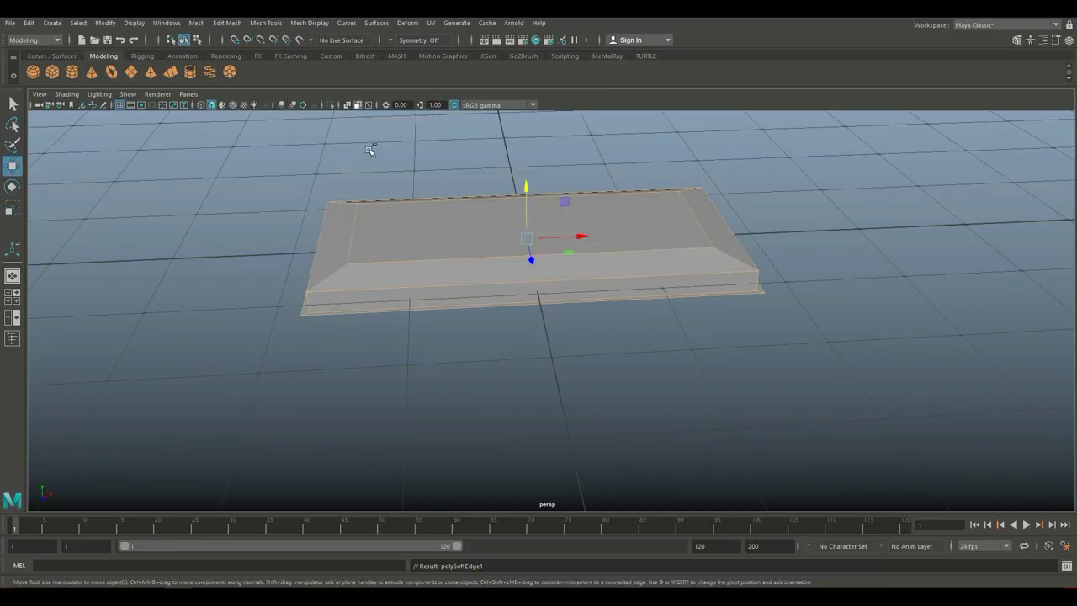
alt+drag(434, 350, 437, 373)
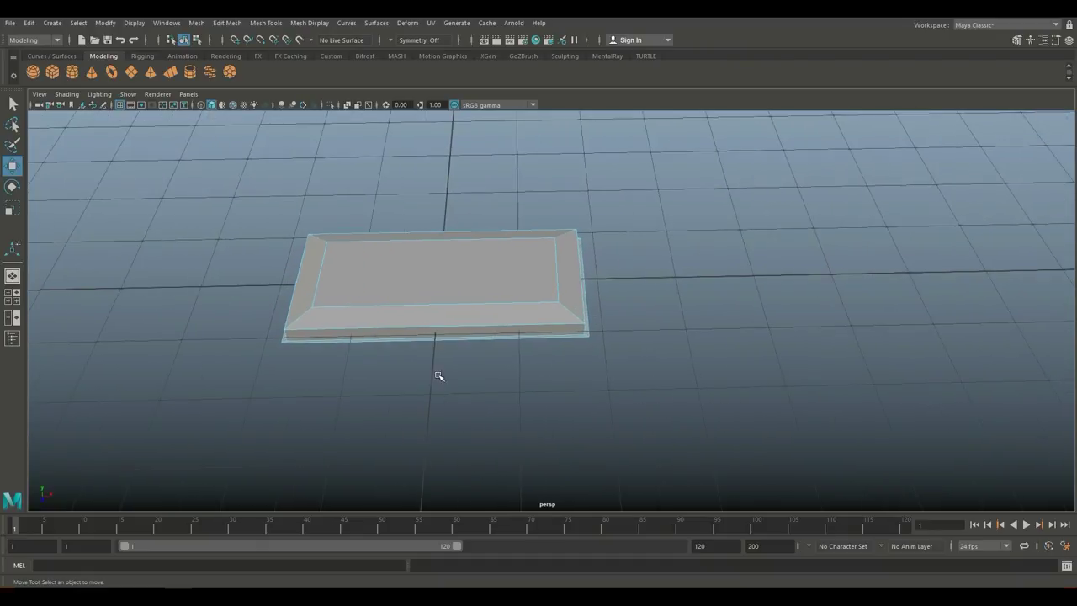
Place an offset copy of the tile beside the original in the wireframe top view
right_drag(483, 262, 530, 245)
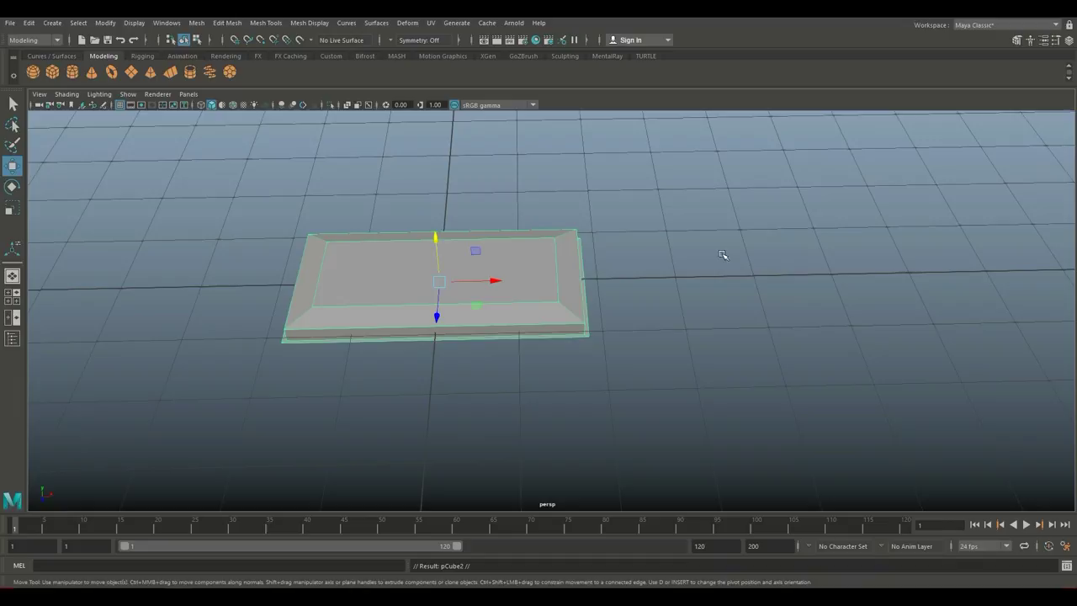
shift+drag(500, 286, 785, 331)
key(space)
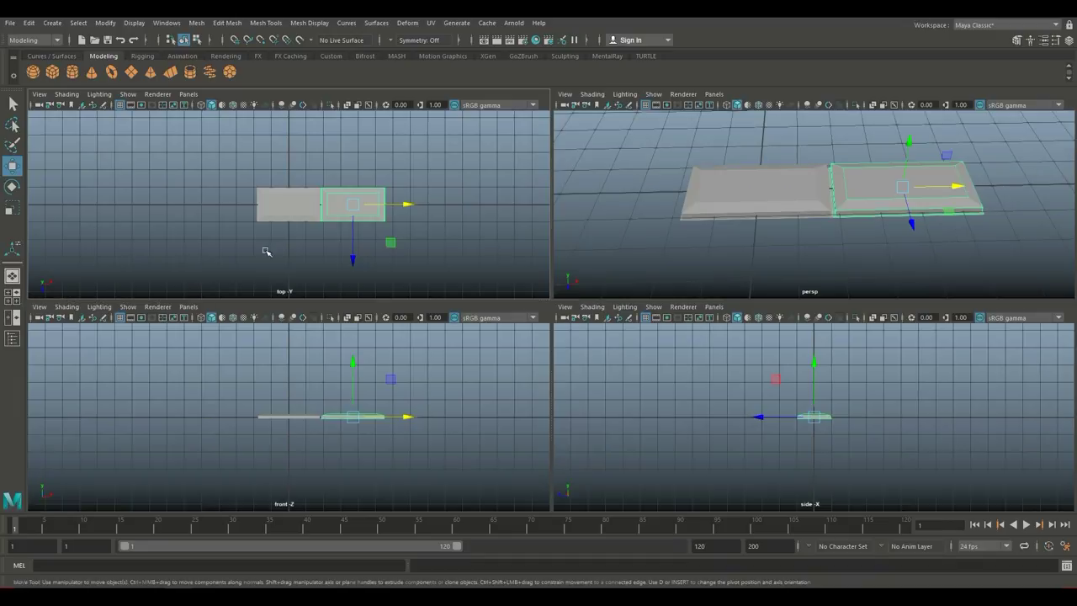
key(space)
key(f)
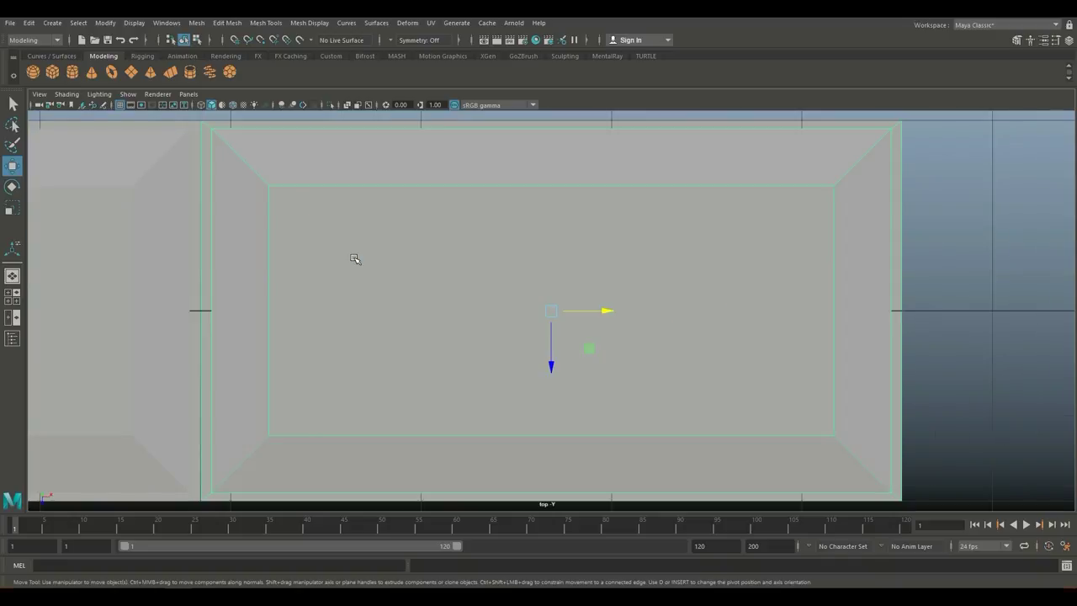
key(4)
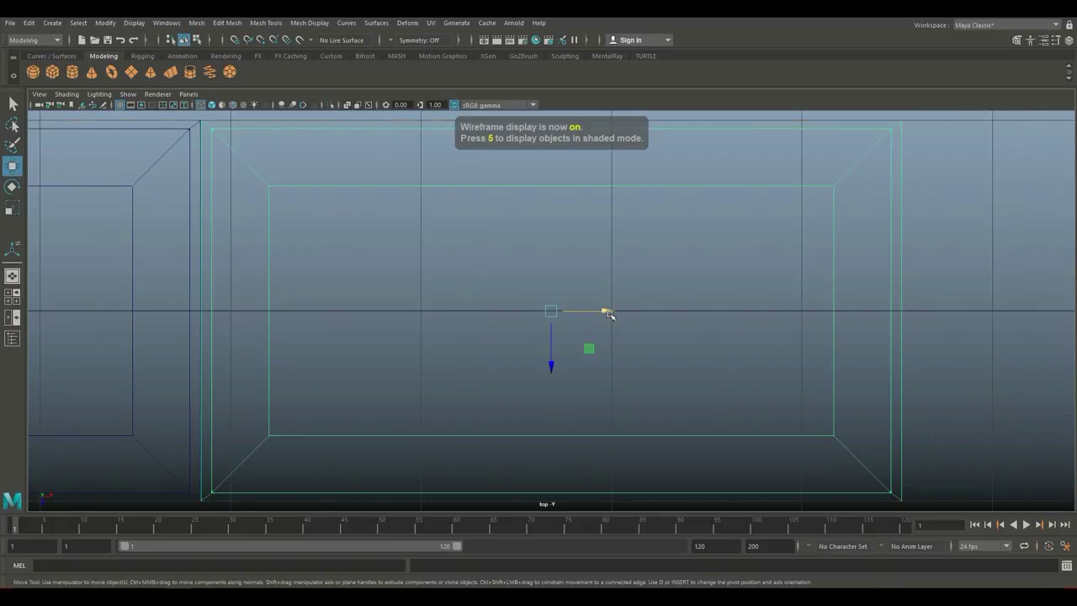
drag(610, 314, 608, 313)
Repeat the offset duplicate with Shift+D until the row holds ten tiles
scroll(608, 313, down, 10)
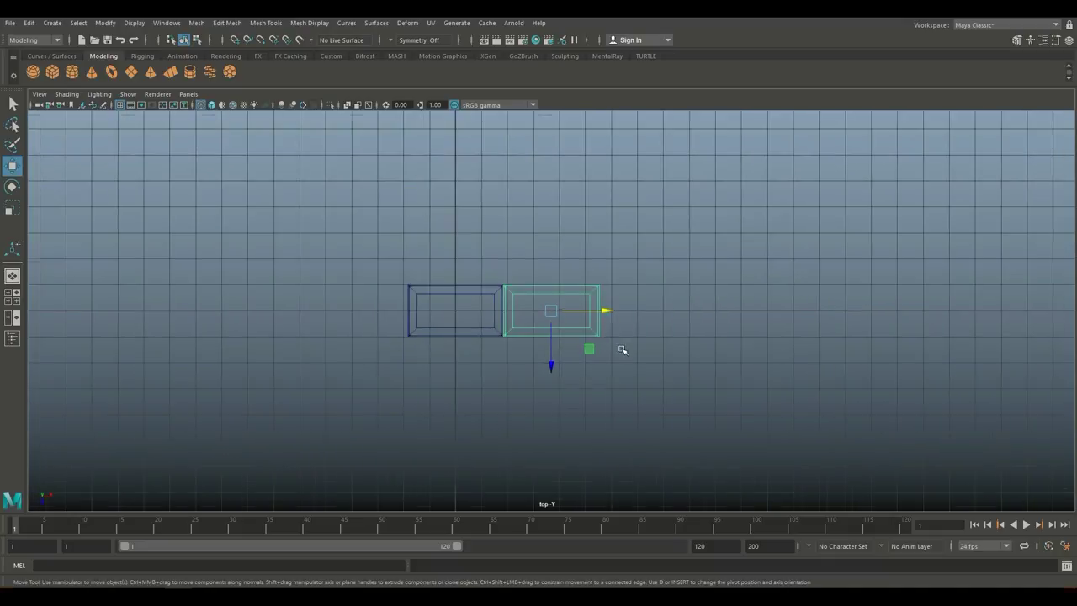
key(shift+d)
key(shift+d)
key(shift+d)
key(shift+d)
key(shift+d)
key(shift+d)
key(shift+d)
key(shift+d)
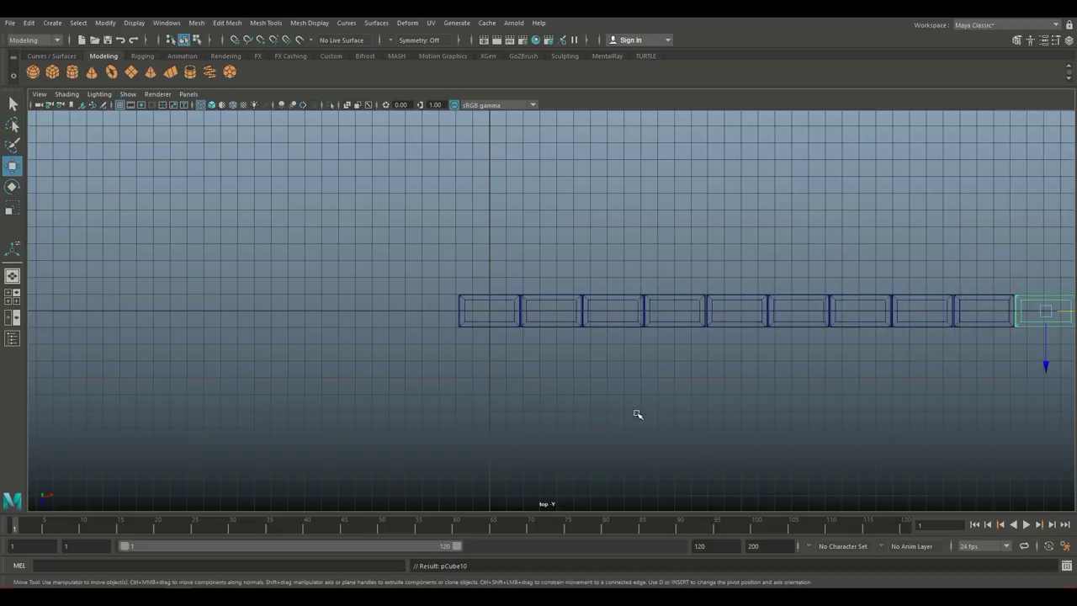
scroll(638, 414, down, 1)
alt+middle_drag(661, 392, 429, 371)
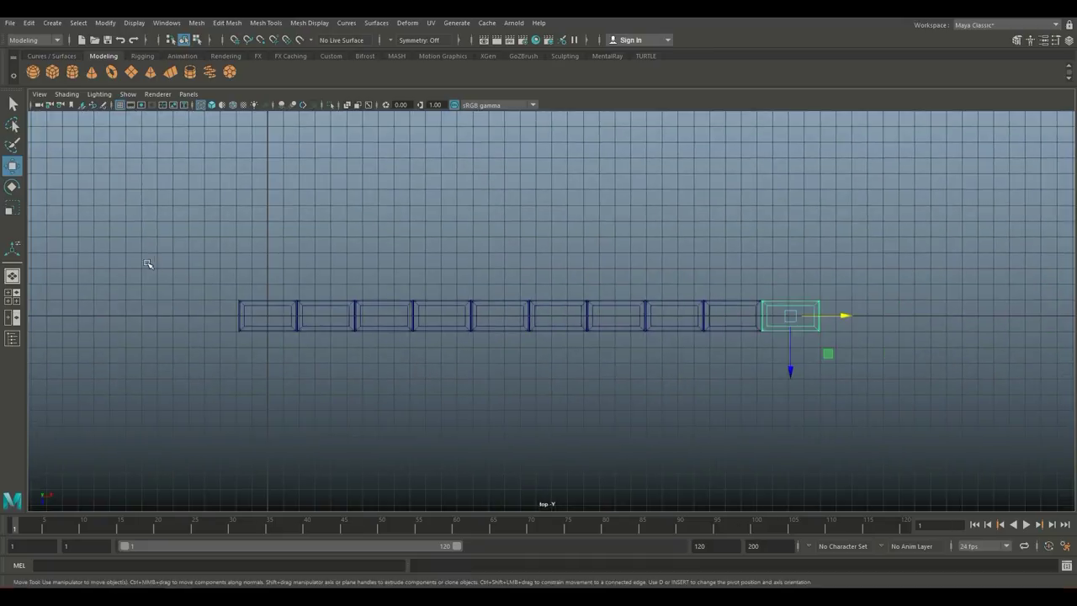
Duplicate the row of ten slabs and move the copy up flush against the original
drag(221, 278, 957, 414)
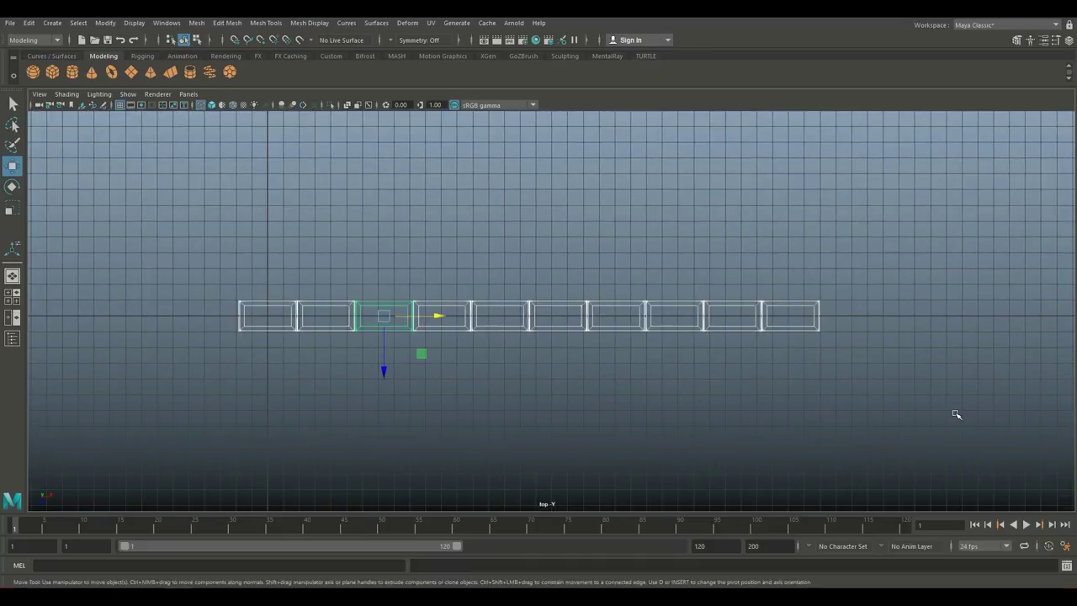
key(ctrl+d)
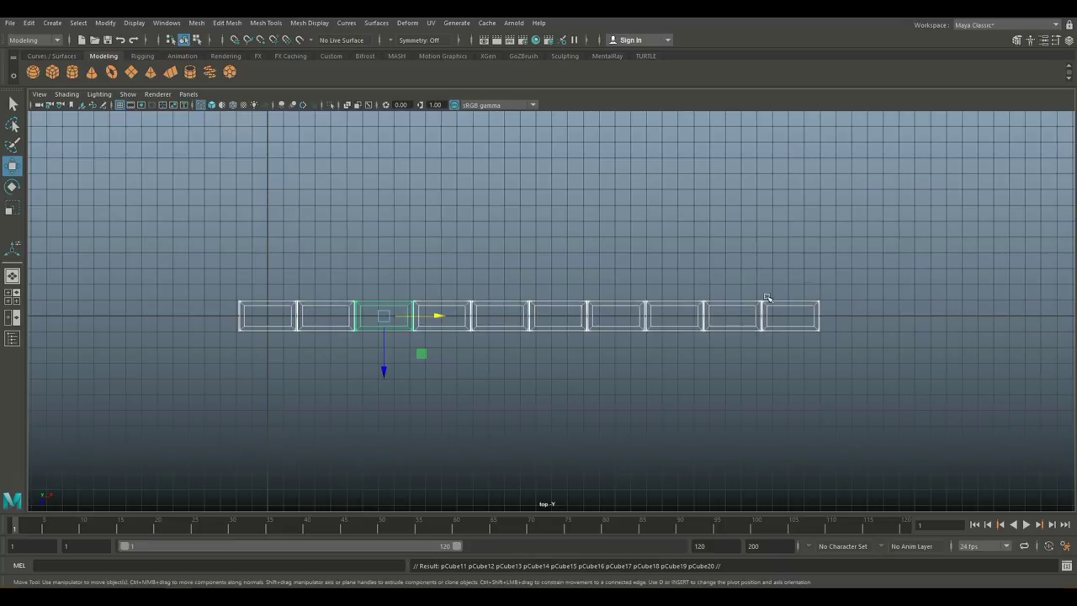
drag(384, 375, 384, 340)
scroll(388, 359, up, 3)
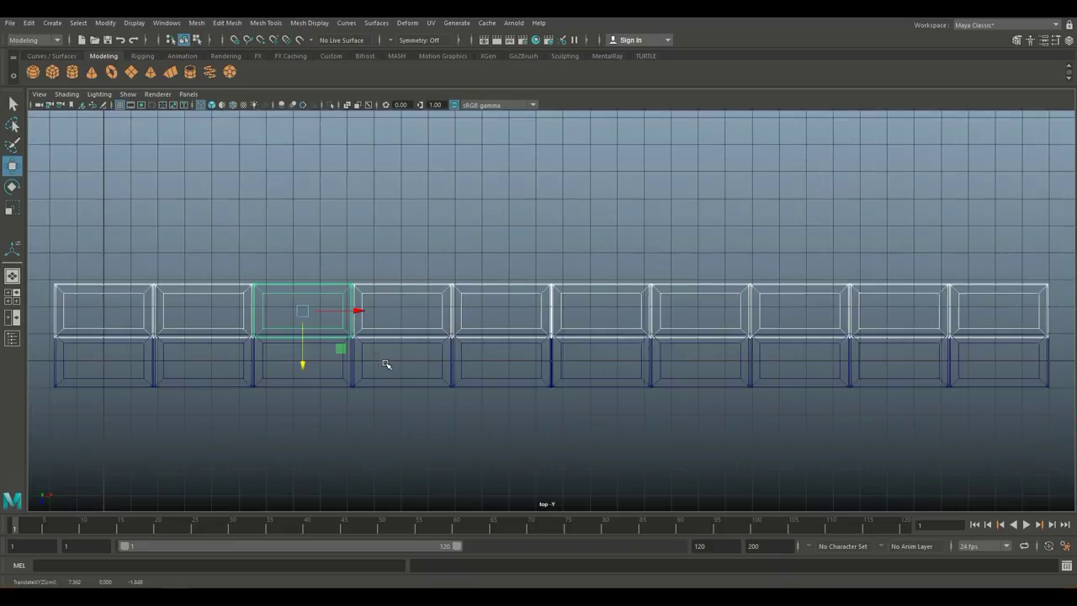
scroll(357, 389, up, 8)
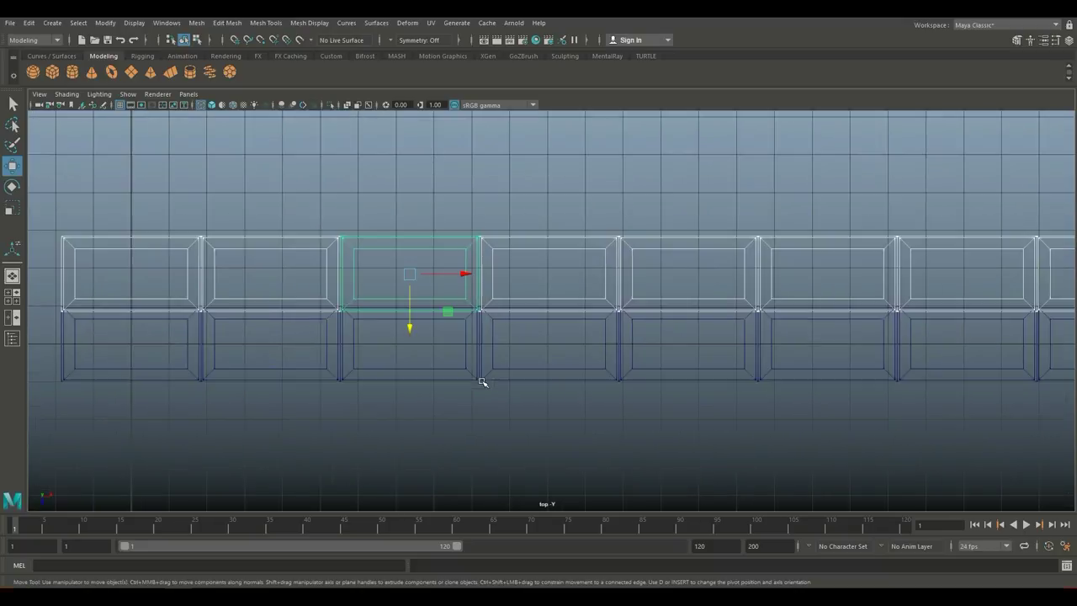
scroll(463, 377, up, 4)
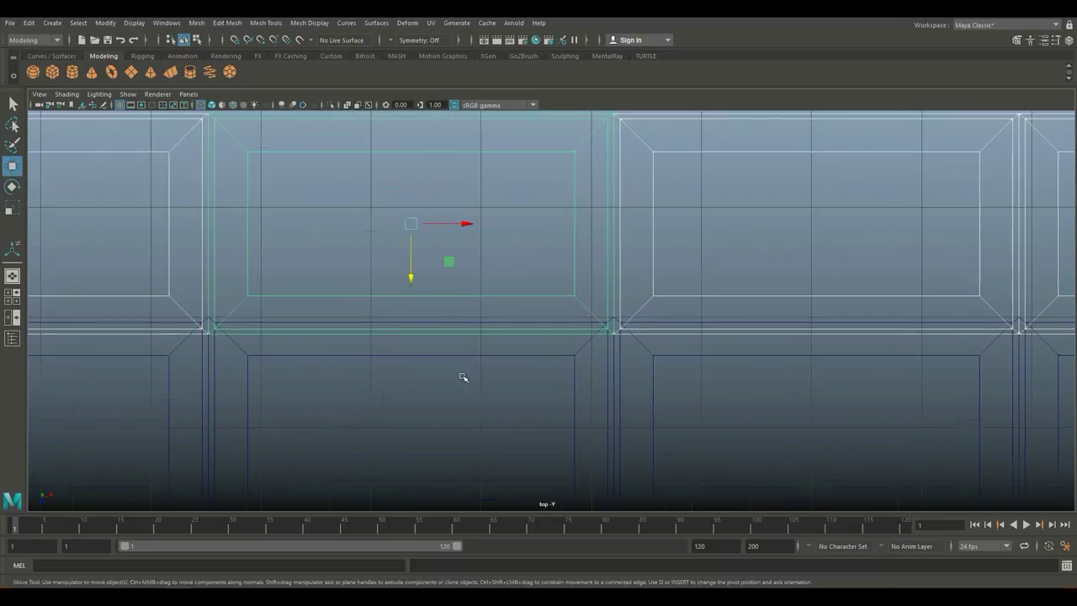
drag(410, 288, 414, 264)
Slide the new row half a tile sideways and select both rows together
scroll(404, 329, down, 5)
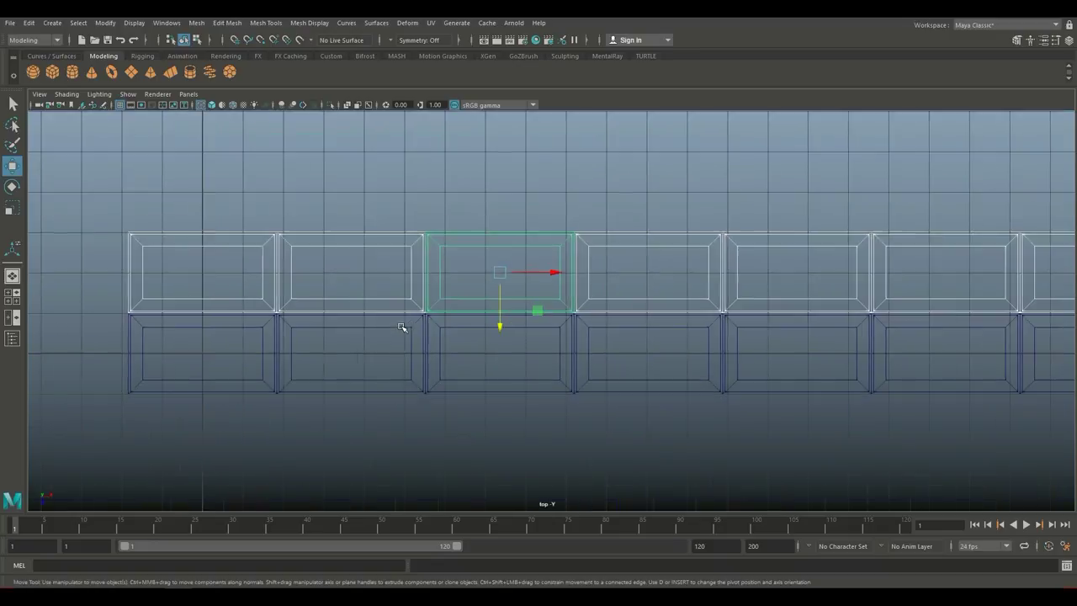
alt+middle_drag(385, 392, 548, 385)
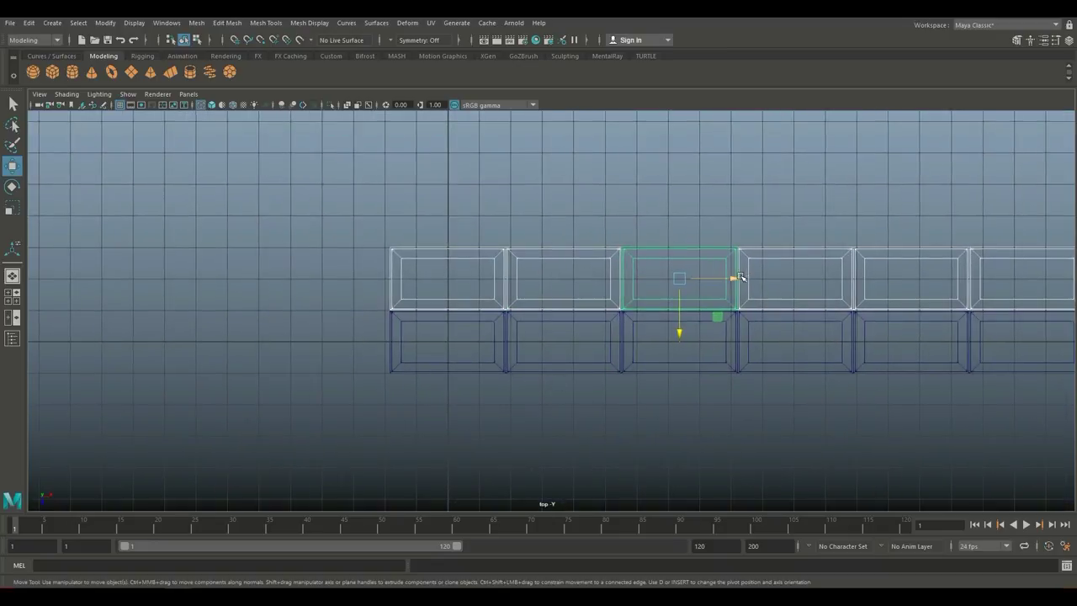
drag(741, 278, 680, 292)
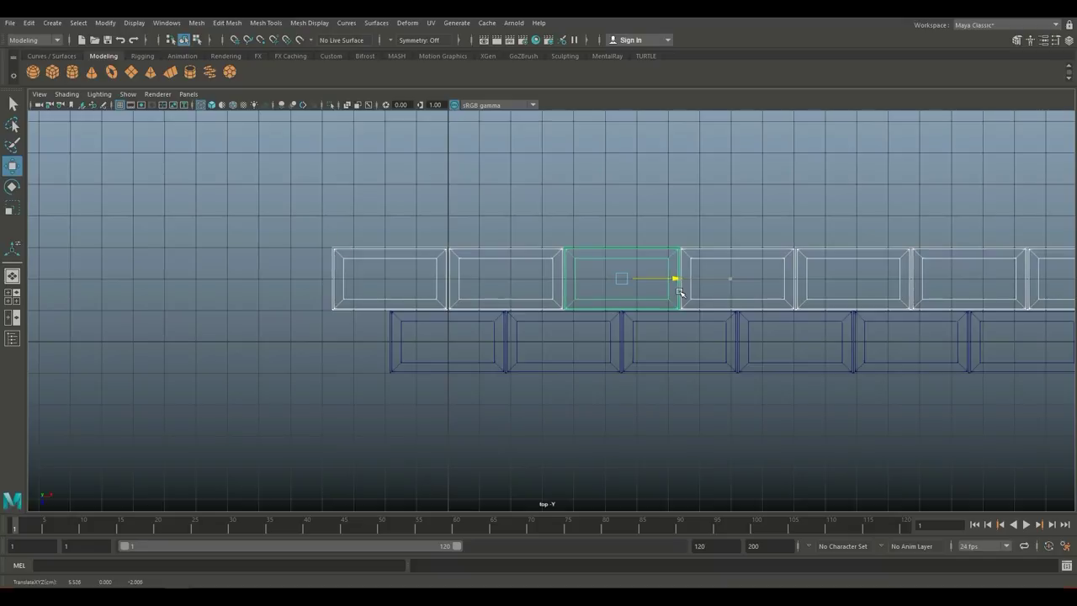
scroll(506, 447, down, 5)
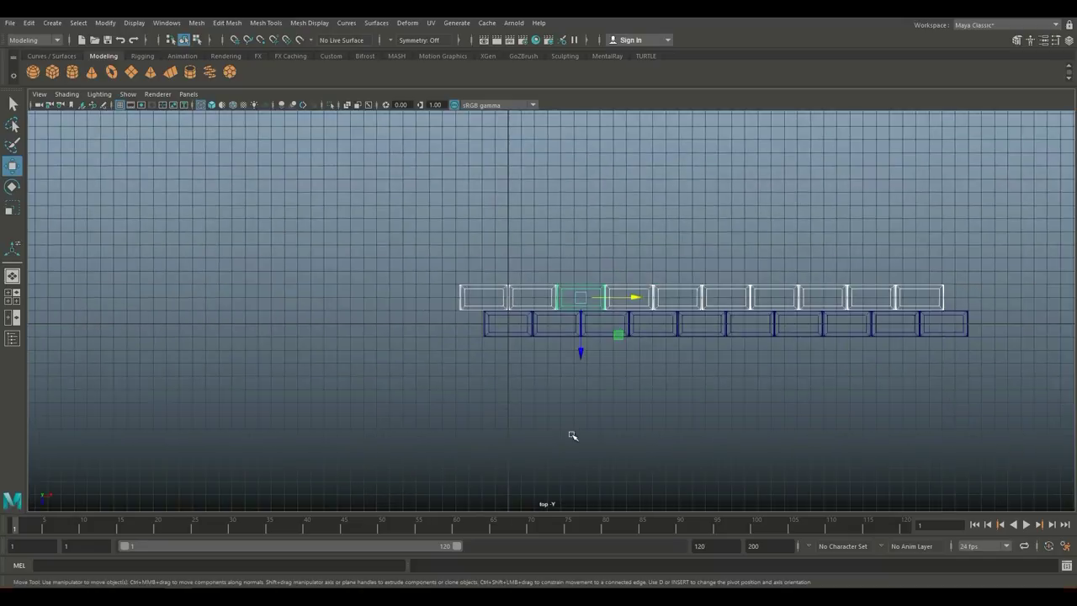
alt+middle_drag(569, 435, 387, 435)
shift+drag(316, 323, 933, 416)
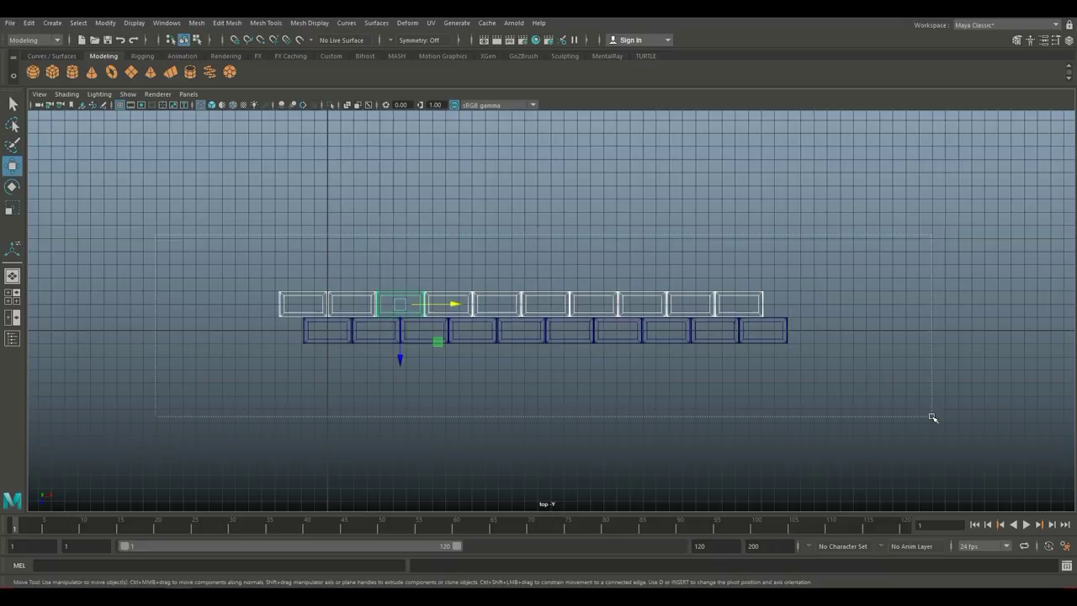
Combine the two staggered rows into one mesh and place a copy flush above it
click(196, 23)
click(227, 62)
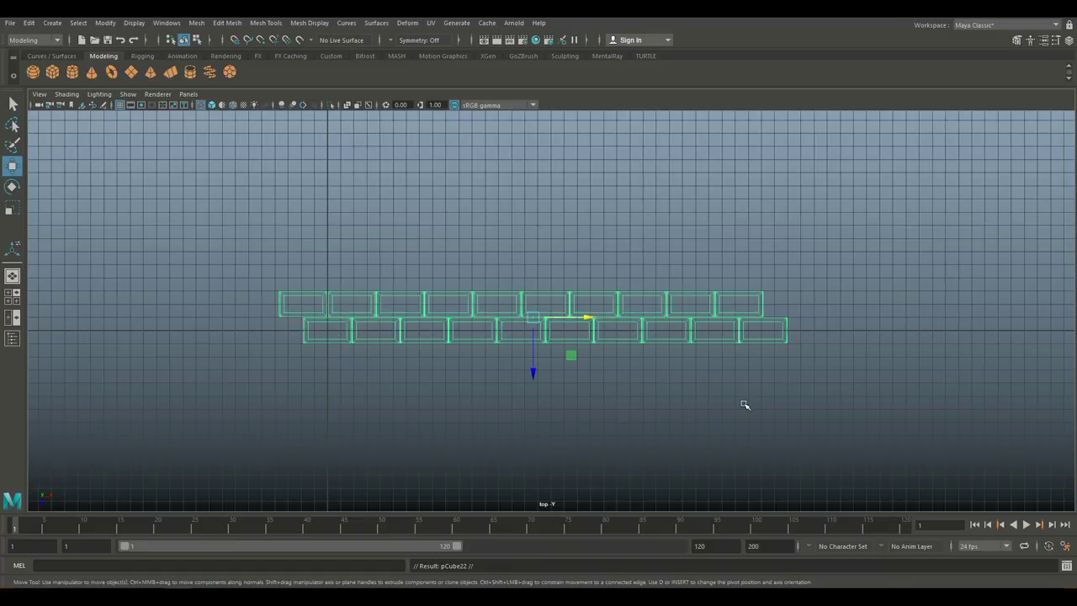
scroll(604, 393, up, 5)
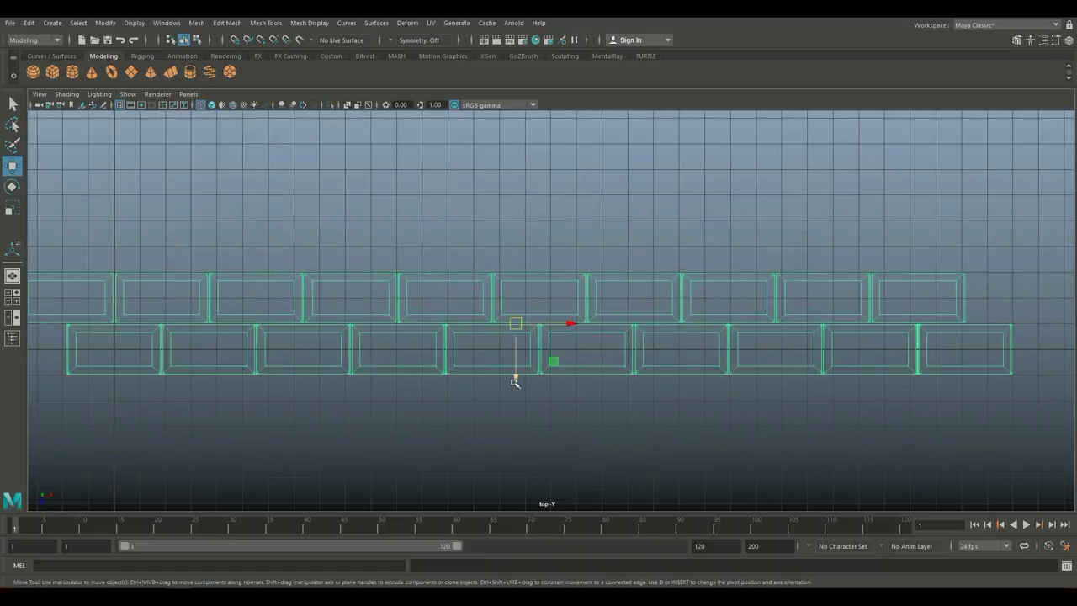
key(ctrl+d)
drag(517, 367, 539, 269)
scroll(548, 312, up, 5)
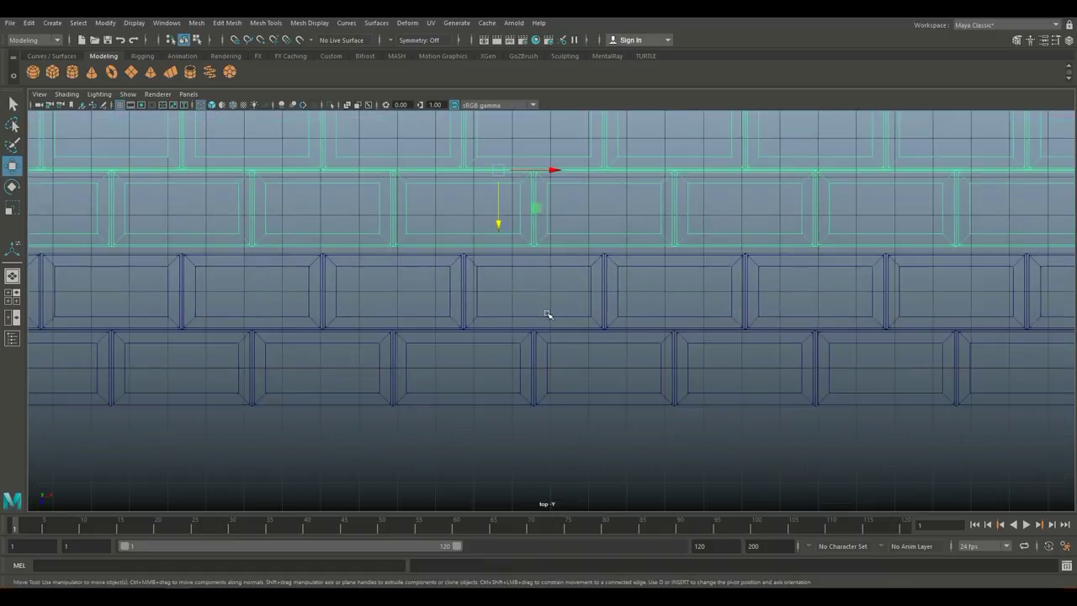
drag(473, 155, 471, 164)
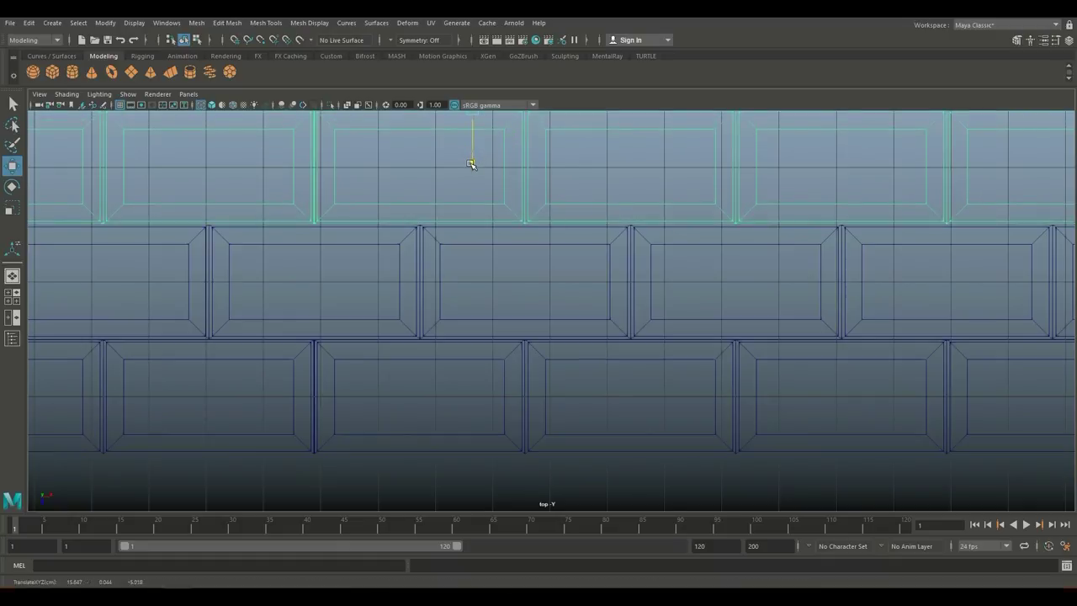
Repeat the offset duplicate to stack the wall up to eight rows
scroll(470, 210, down, 9)
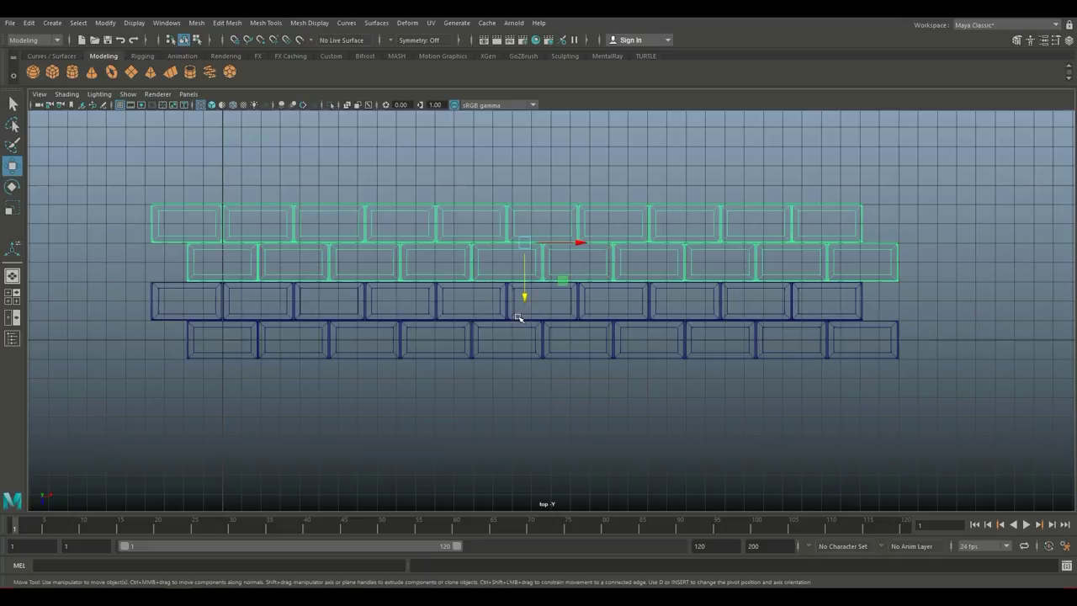
key(shift+d)
key(shift+d)
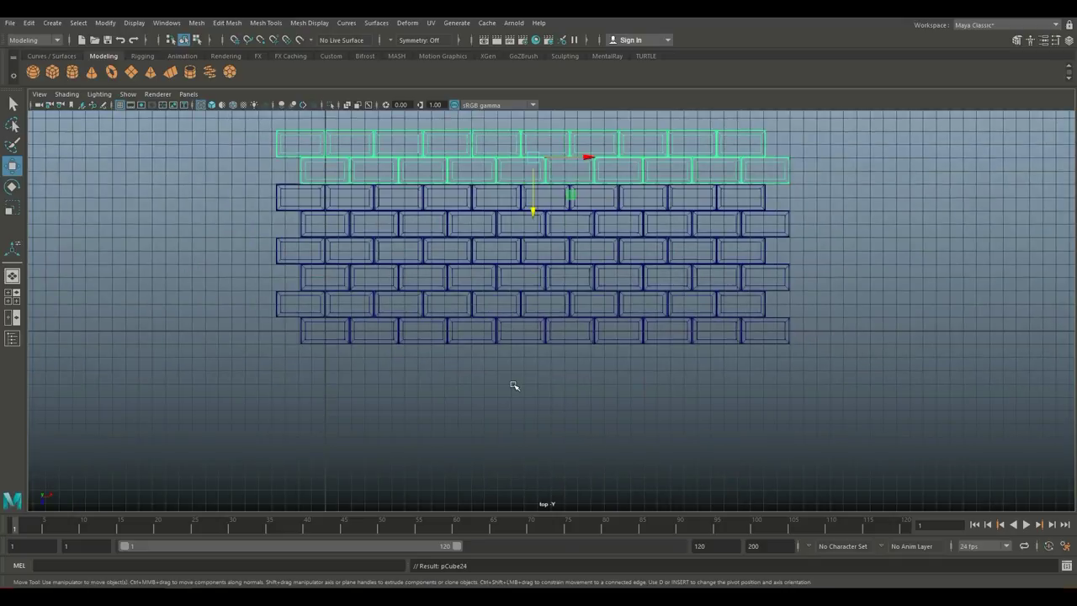
scroll(514, 385, down, 6)
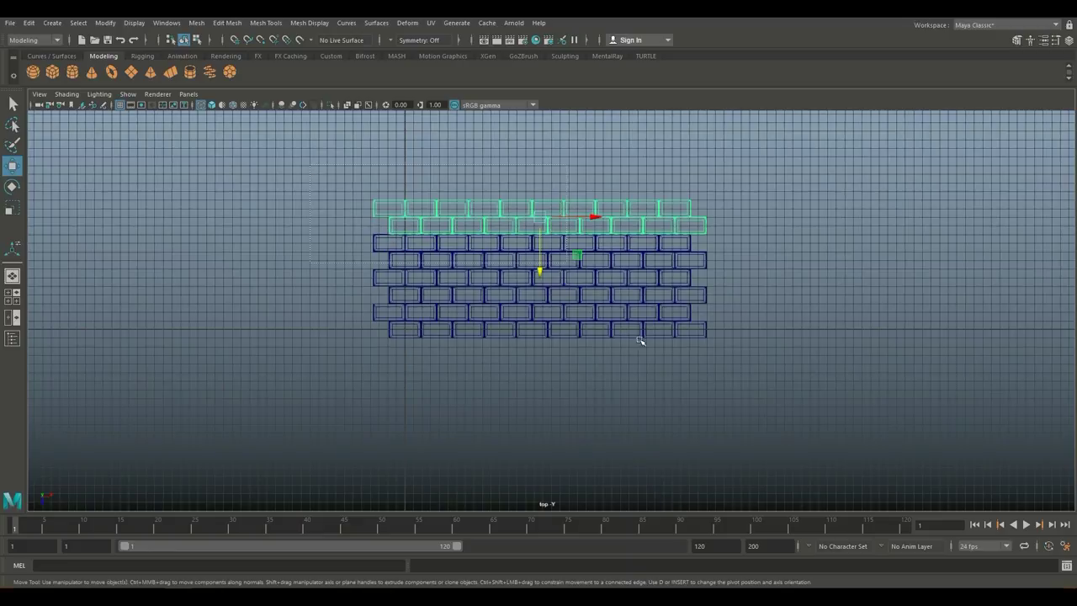
Combine all the brick rows into a single mesh
drag(640, 341, 780, 473)
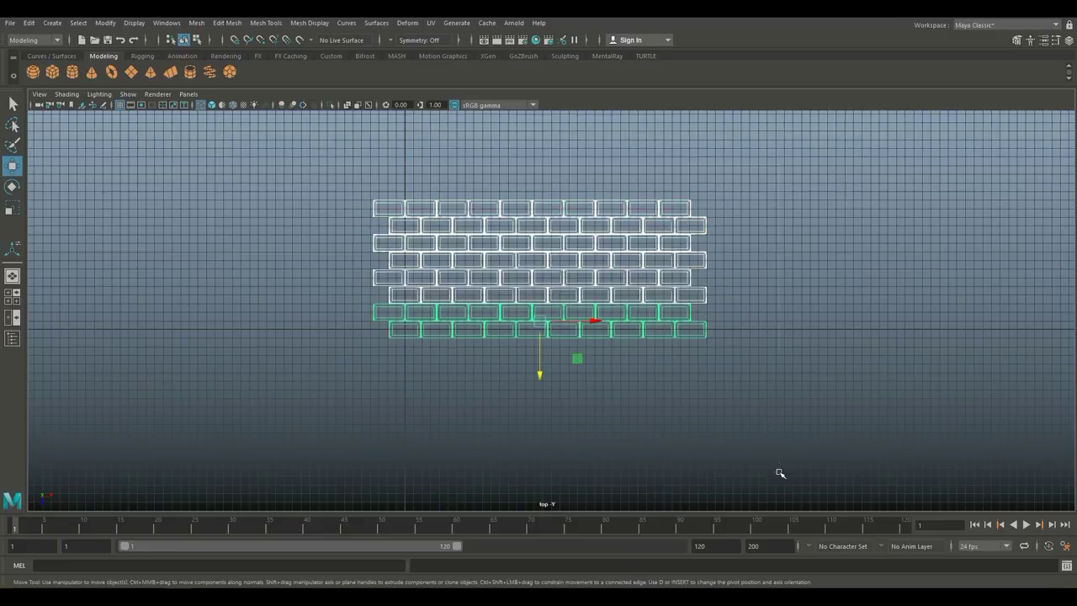
click(194, 22)
click(234, 60)
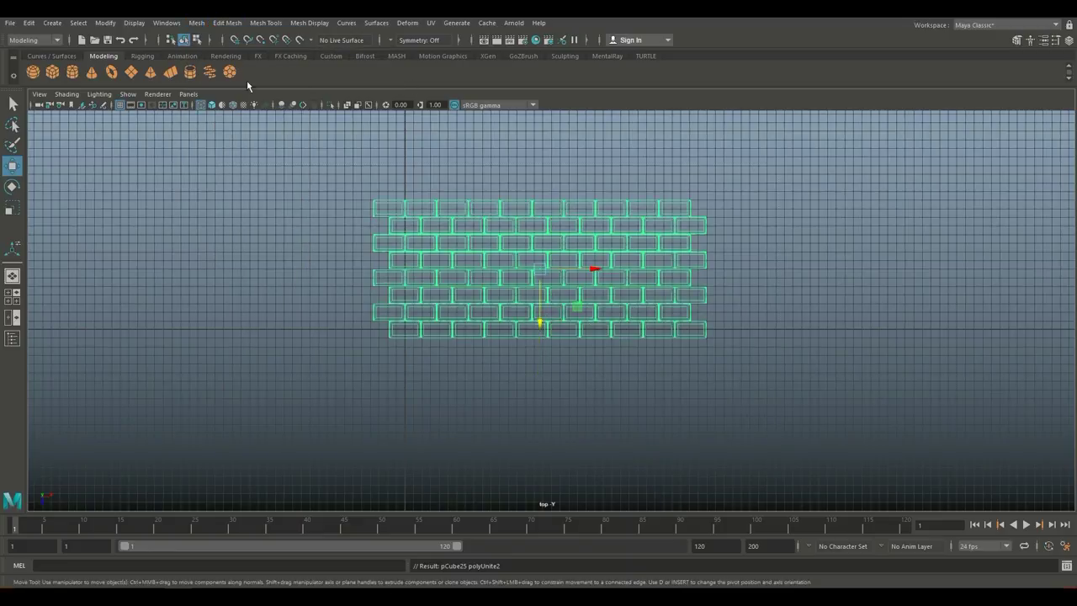
scroll(560, 361, up, 3)
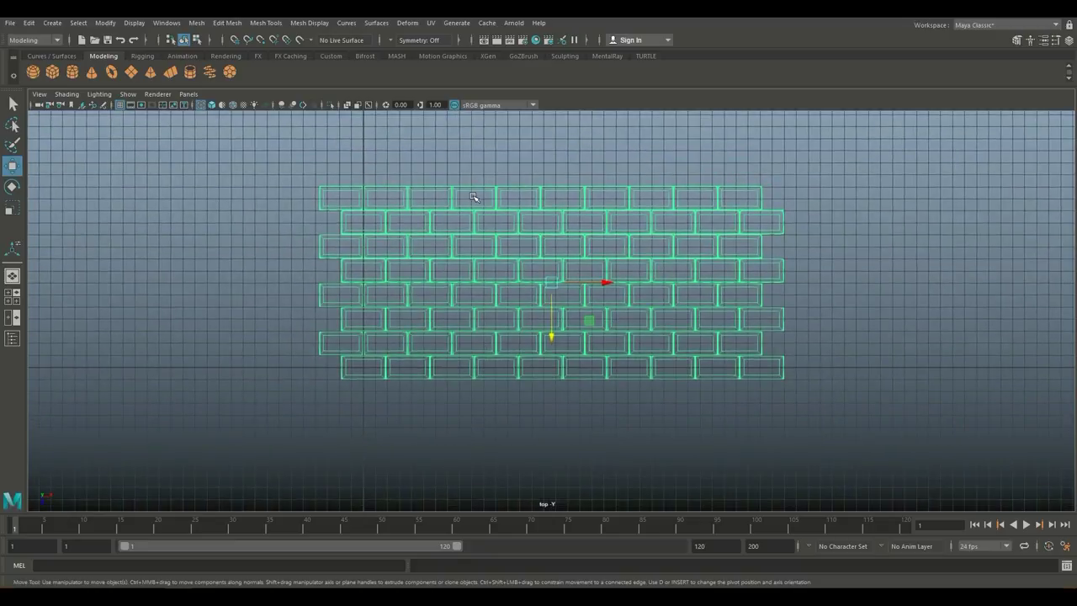
Merge all of the wall's vertices with a 0.01 threshold
right_drag(471, 196, 421, 193)
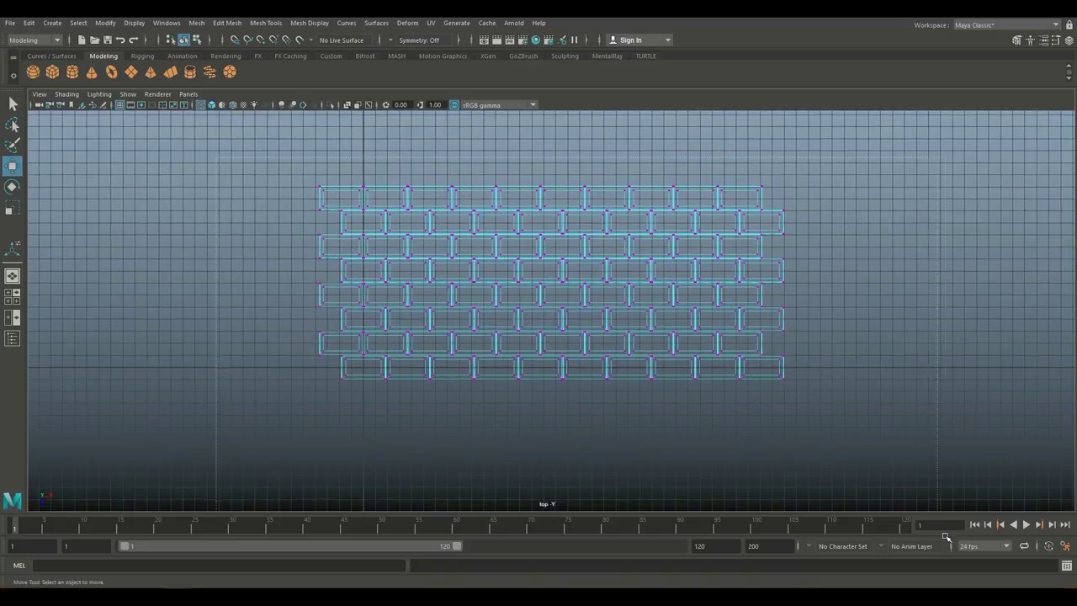
drag(946, 537, 944, 539)
click(197, 22)
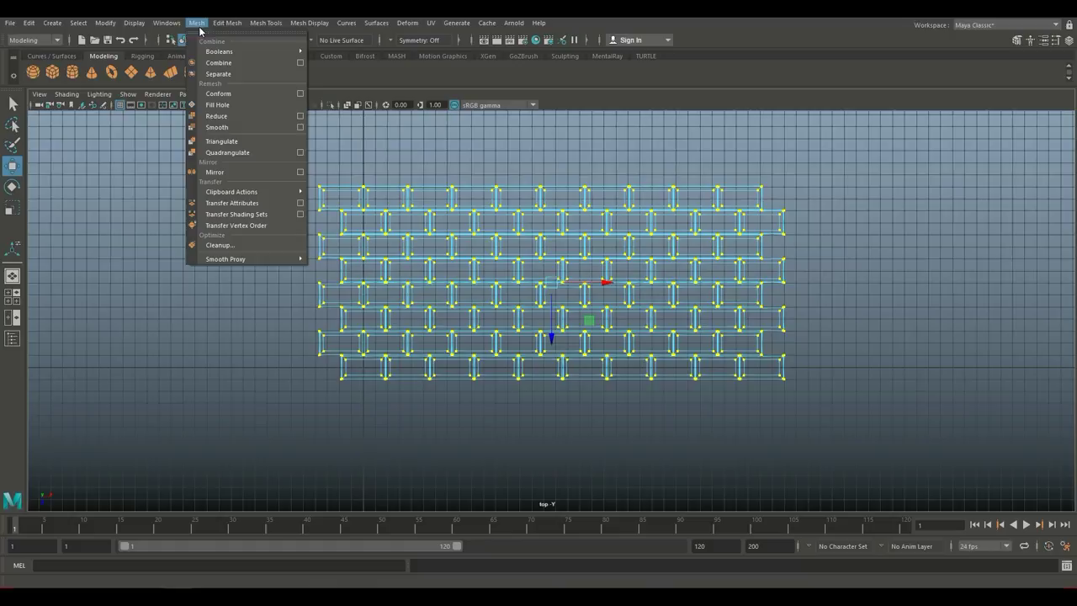
mouse_move(228, 22)
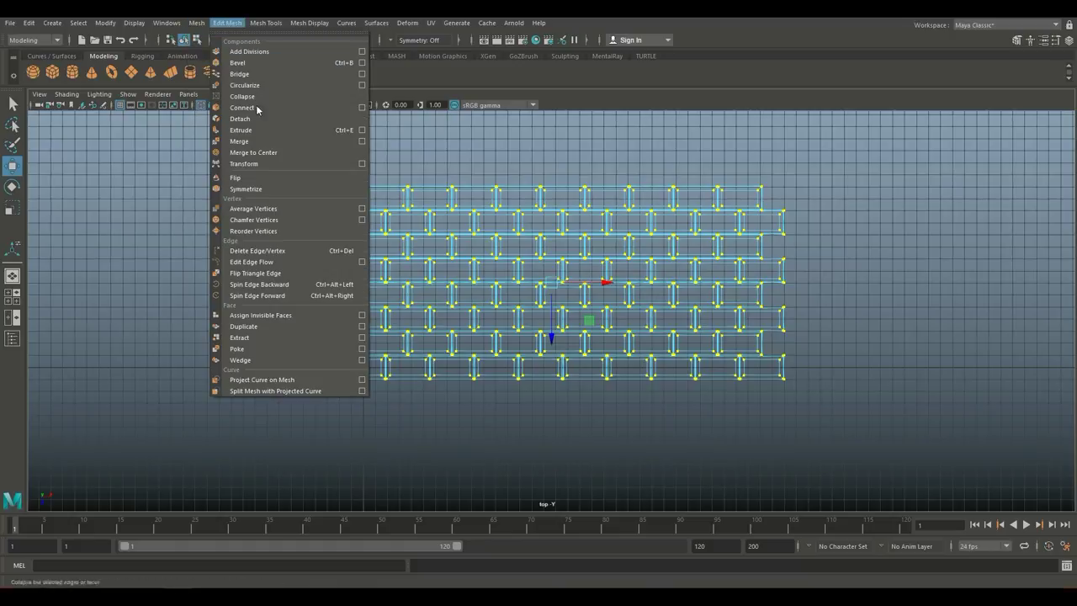
click(241, 141)
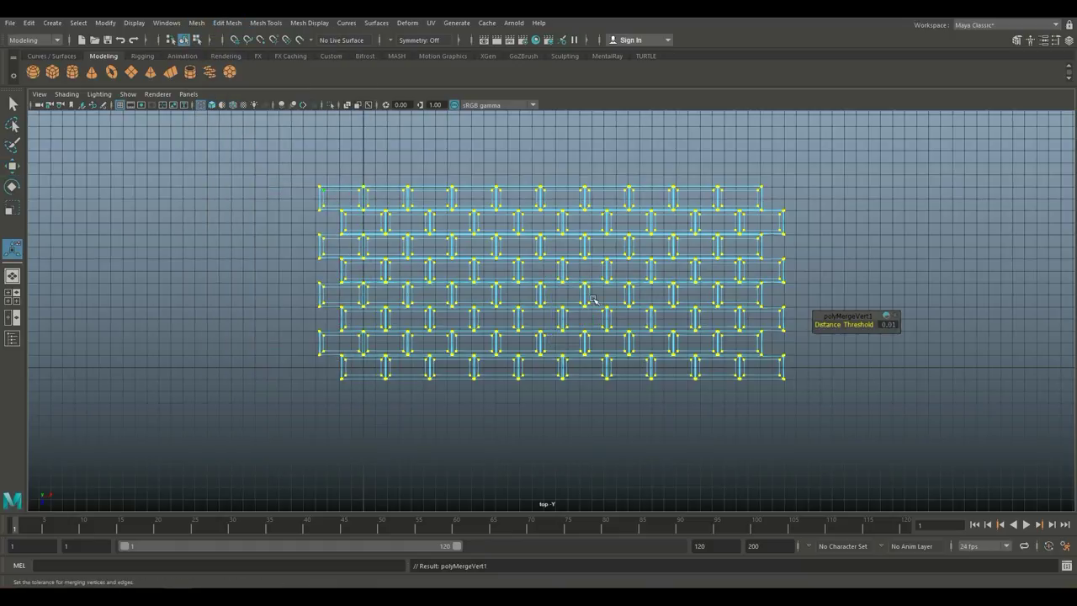
click(962, 343)
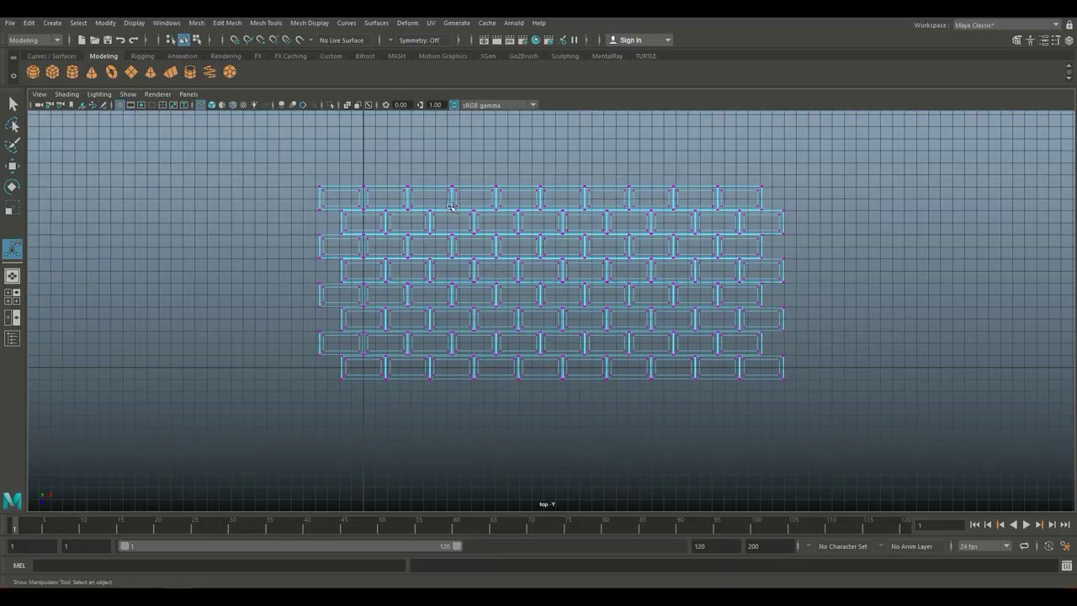
Delete the construction history of the brick wall mesh
right_drag(462, 219, 423, 272)
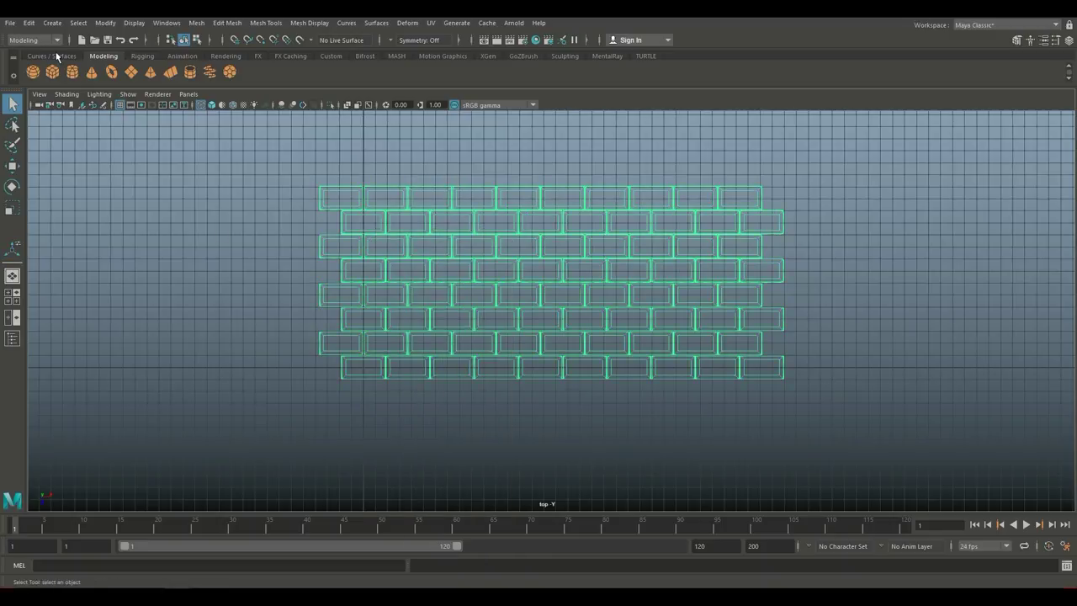
click(29, 23)
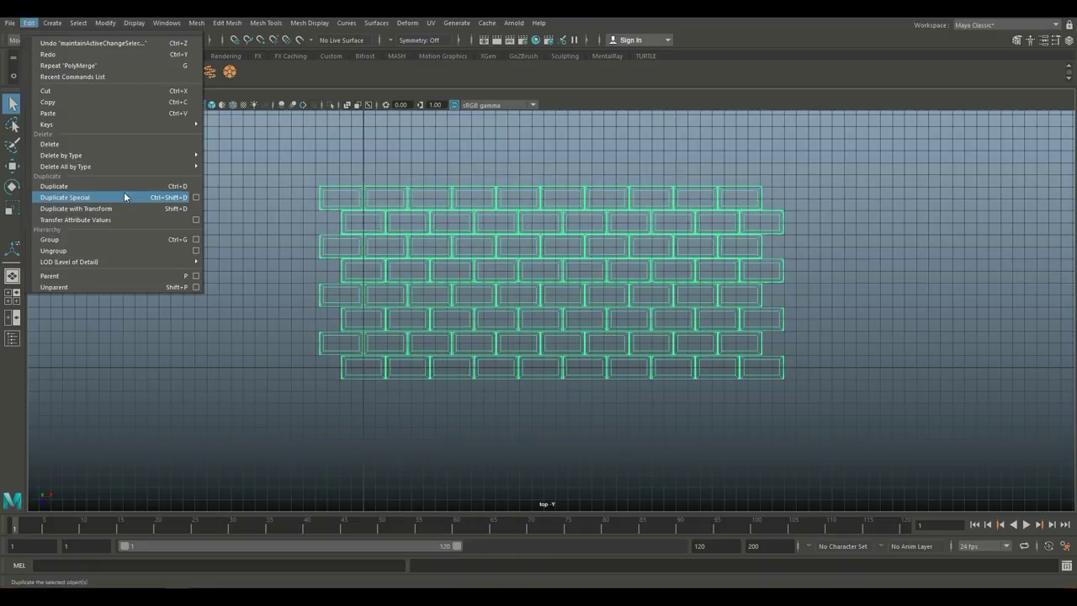
mouse_move(126, 154)
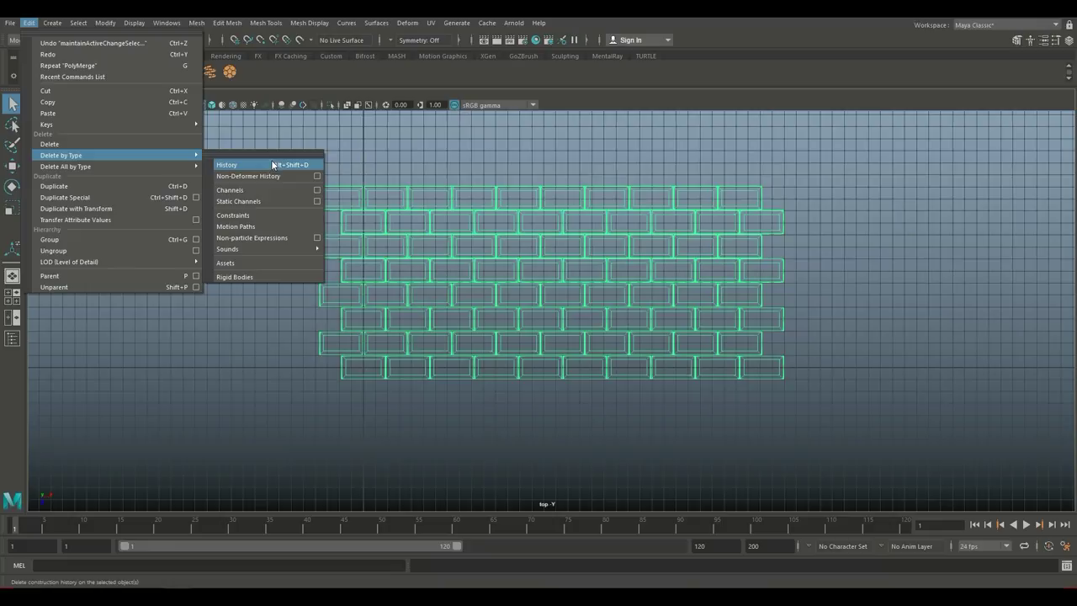
click(258, 165)
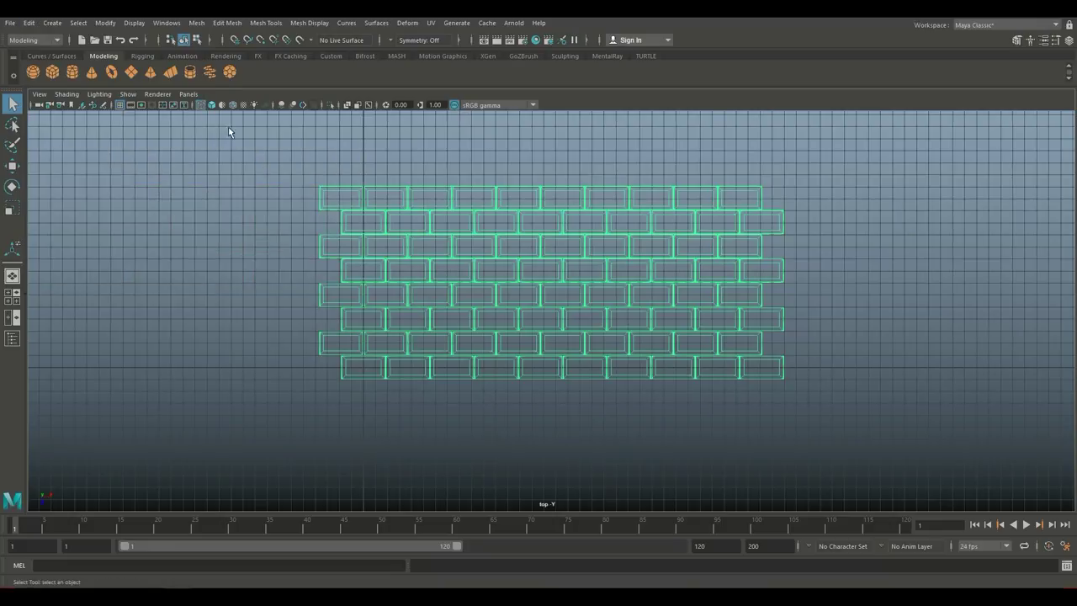
Export the selected wall as an OBJ named MayaWallHP.obj
click(11, 25)
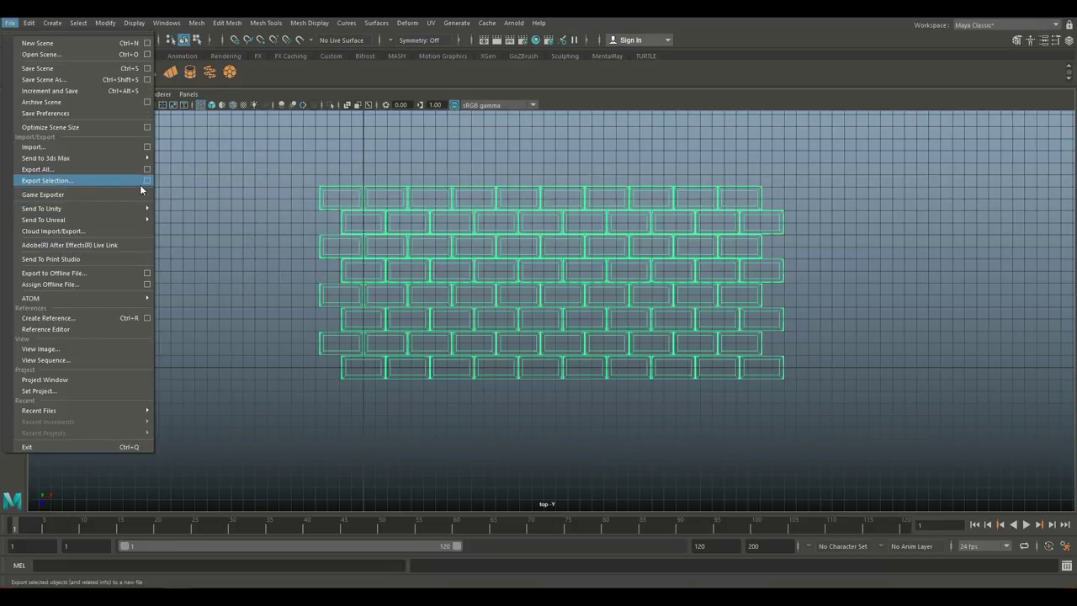
click(149, 184)
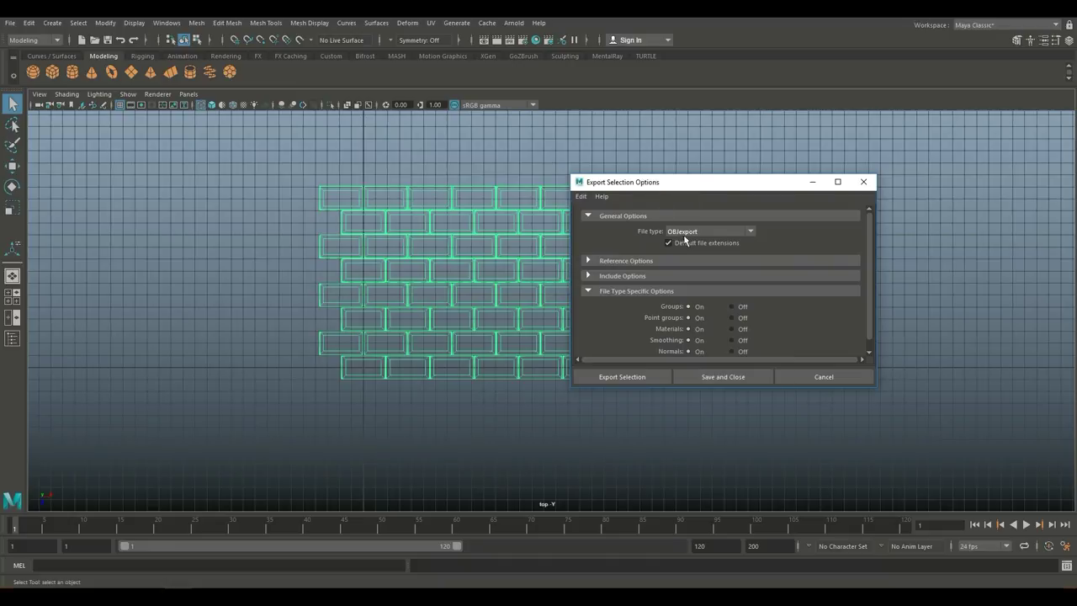
click(635, 377)
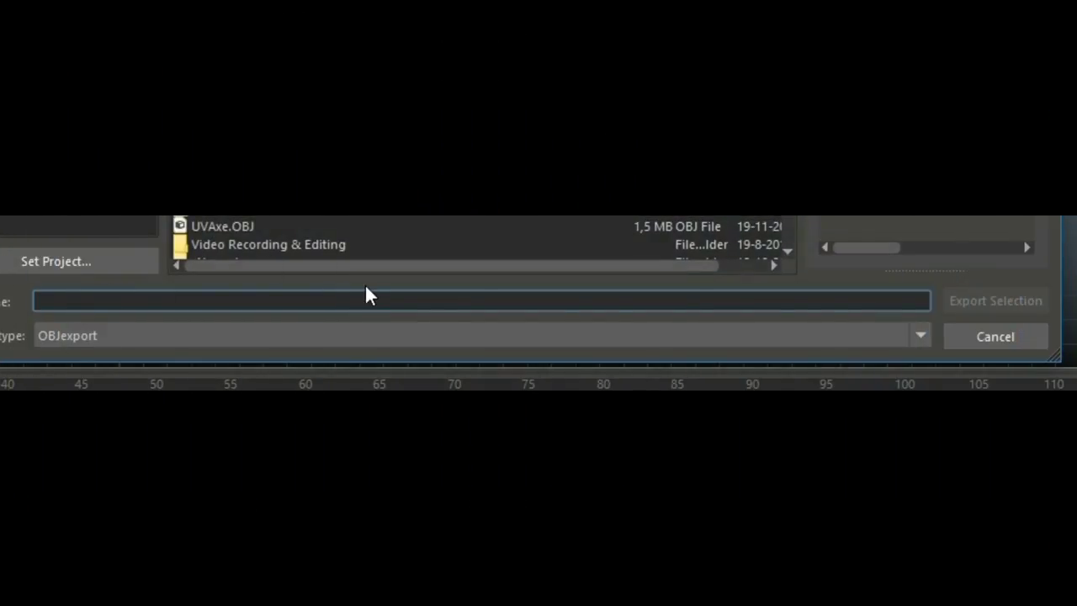
text(MayaWallHP)
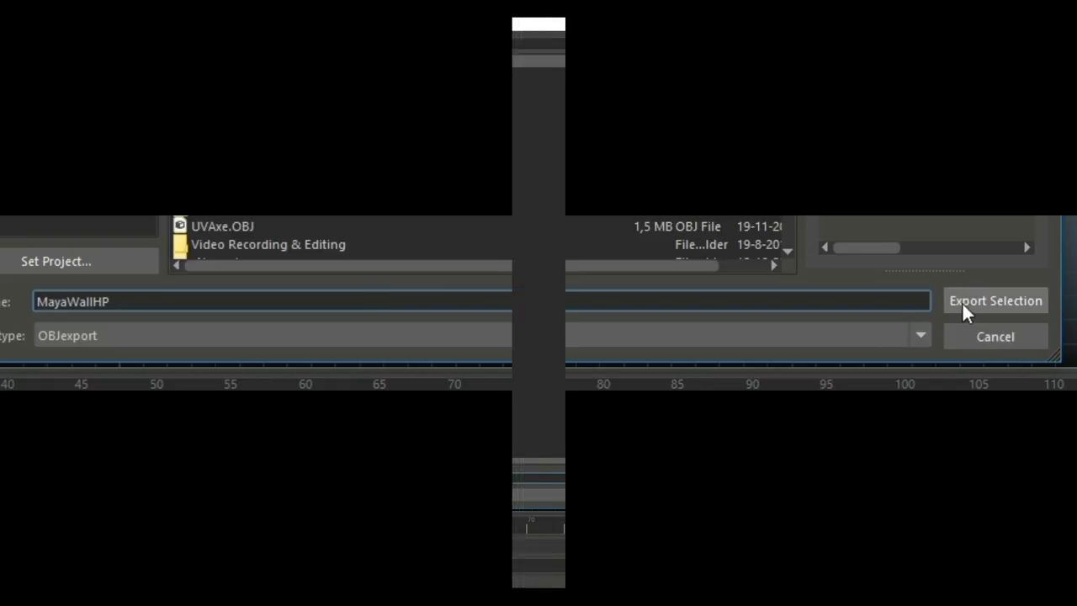
click(961, 301)
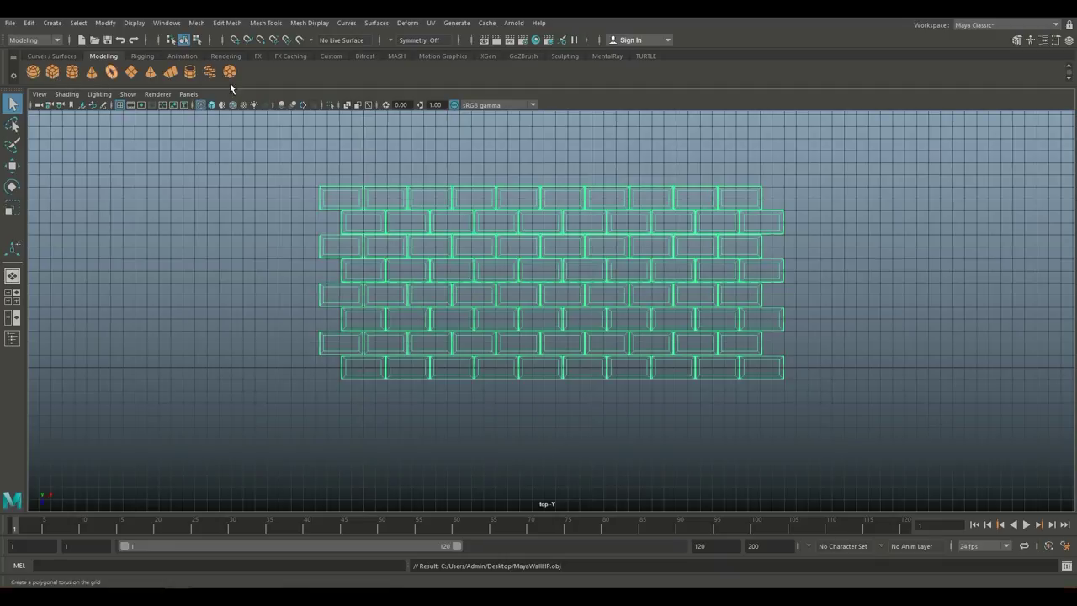
Create a polygon plane and scale it wide along X and tall along Z
click(132, 72)
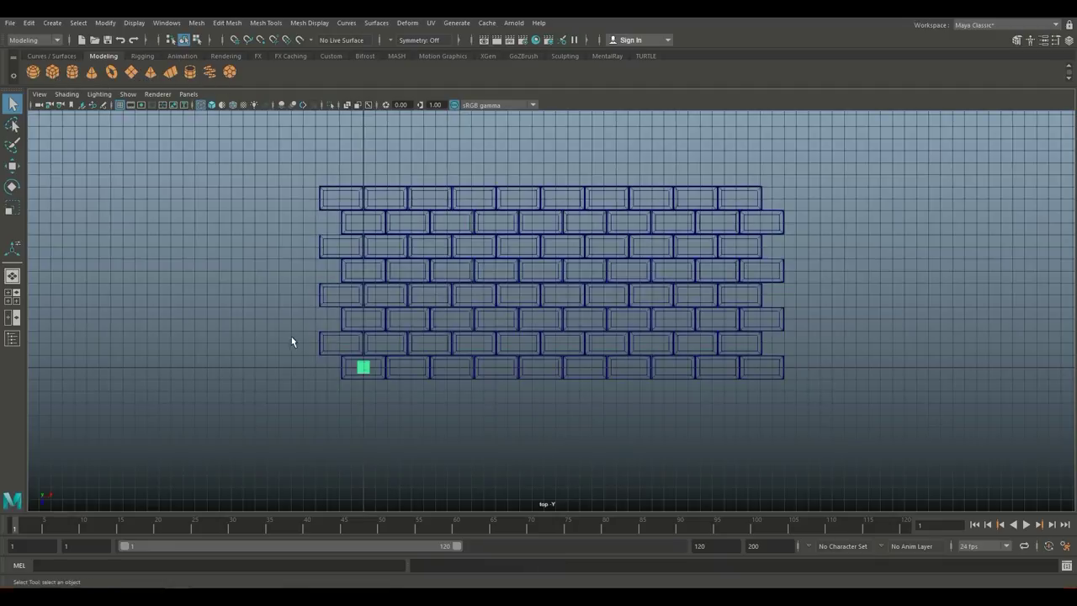
key(r)
drag(413, 368, 620, 388)
drag(417, 363, 536, 379)
drag(368, 415, 350, 481)
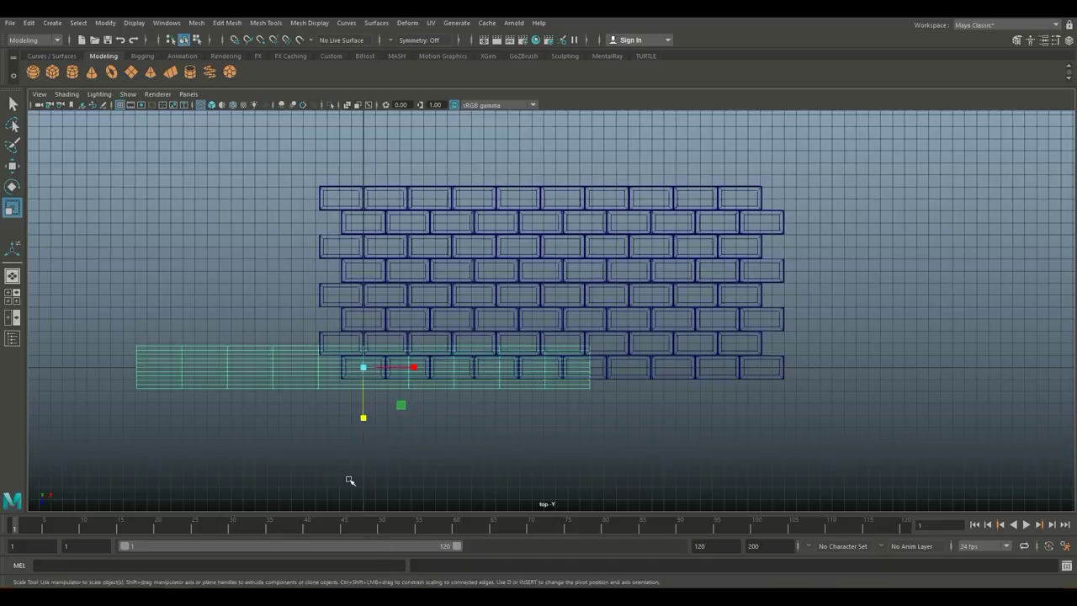
drag(363, 422, 364, 515)
Set the plane's Subdivisions Width and Height to 1 in polyPlane1
key(ctrl+a)
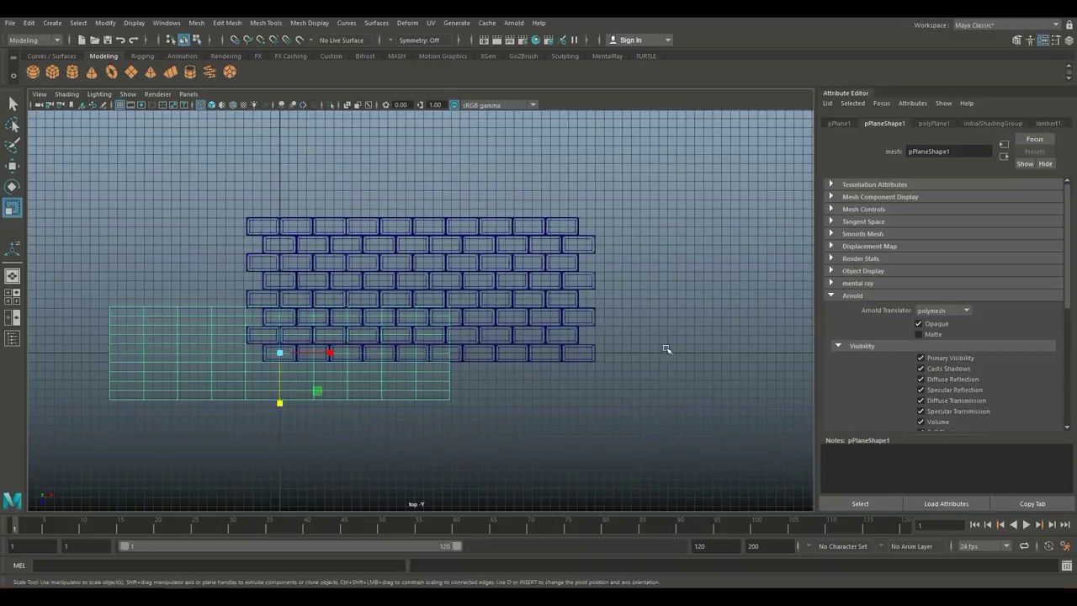
click(933, 123)
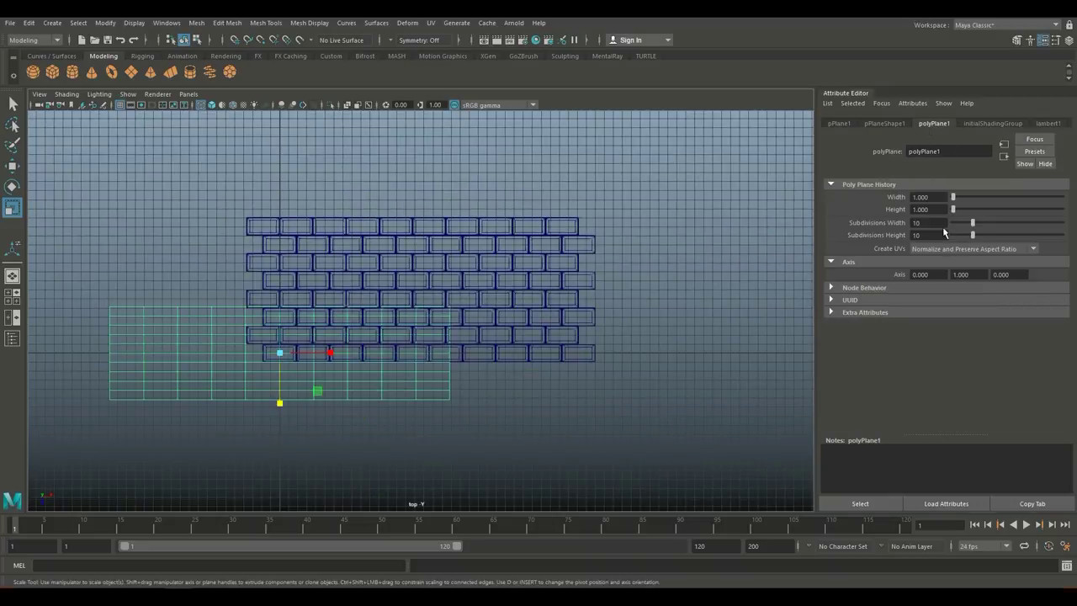
click(941, 223)
text(1)
key(Tab)
text(1)
key(Return)
scroll(354, 358, up, 2)
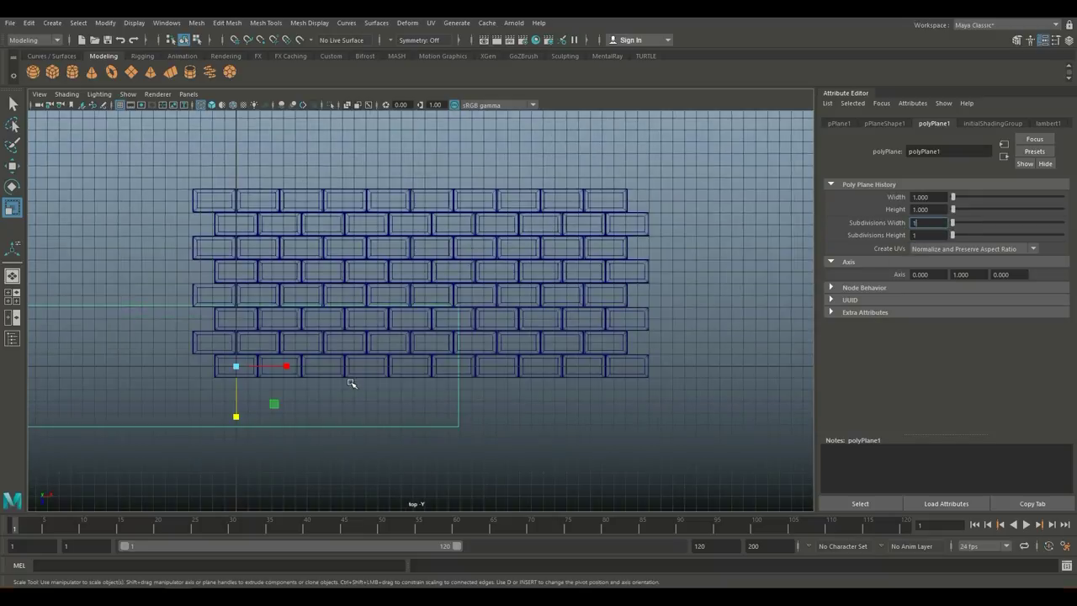
alt+middle_drag(351, 384, 415, 432)
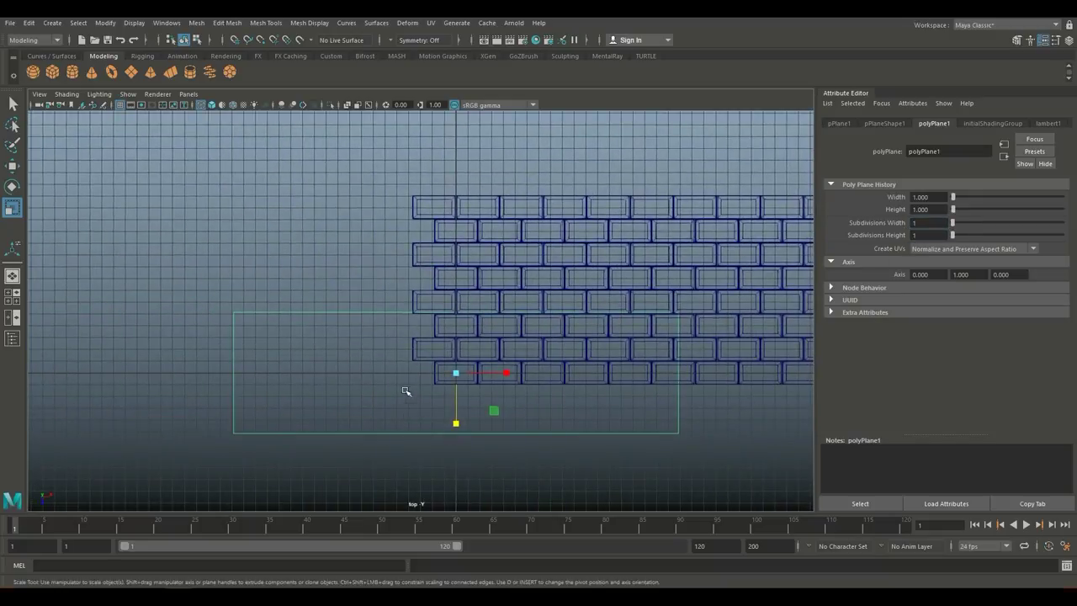
Move the plane over the bricks and adjust its bottom and left edges
key(w)
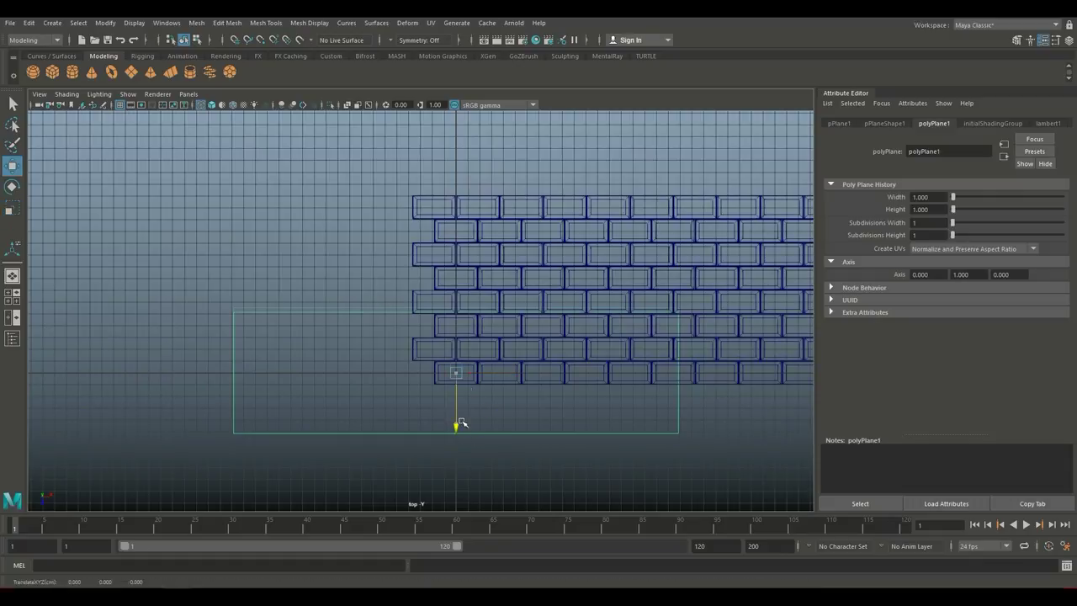
drag(459, 426, 335, 310)
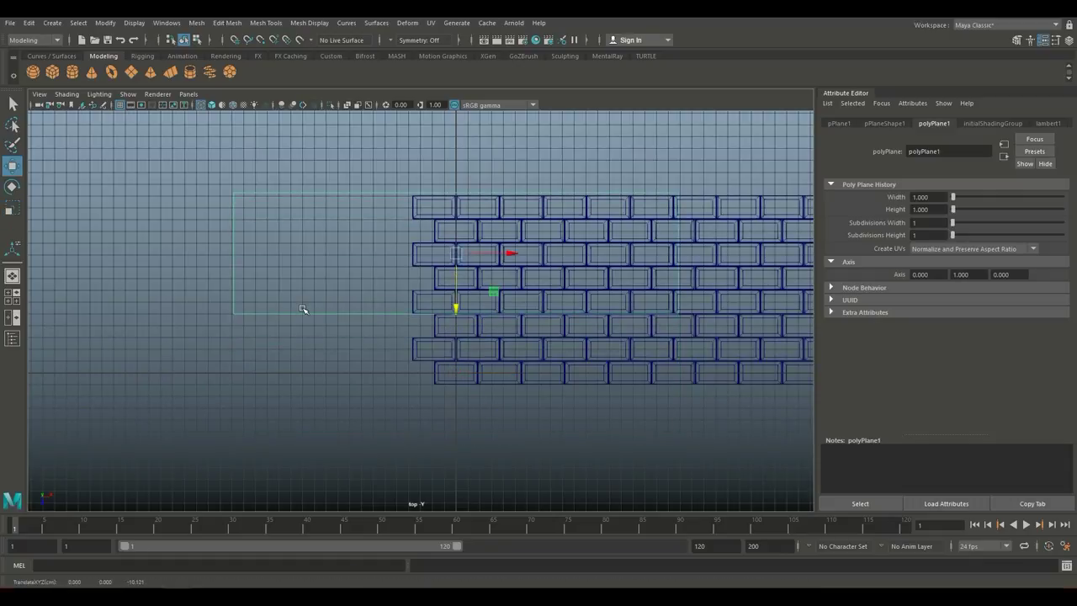
right_drag(303, 310, 260, 291)
click(639, 356)
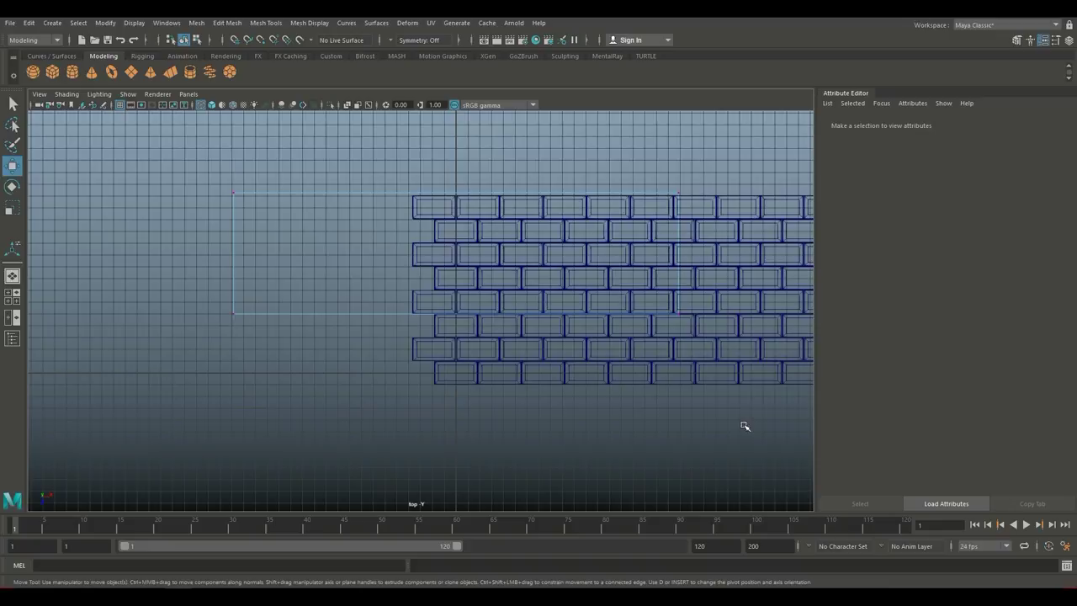
key(ctrl+z)
scroll(516, 460, down, 2)
drag(447, 368, 445, 412)
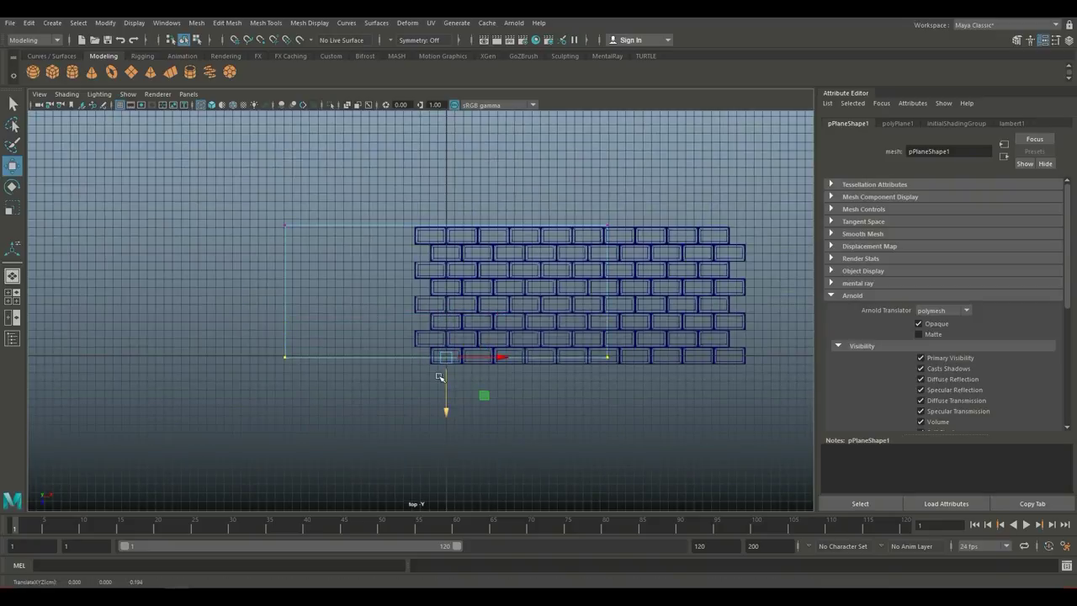
drag(262, 201, 306, 435)
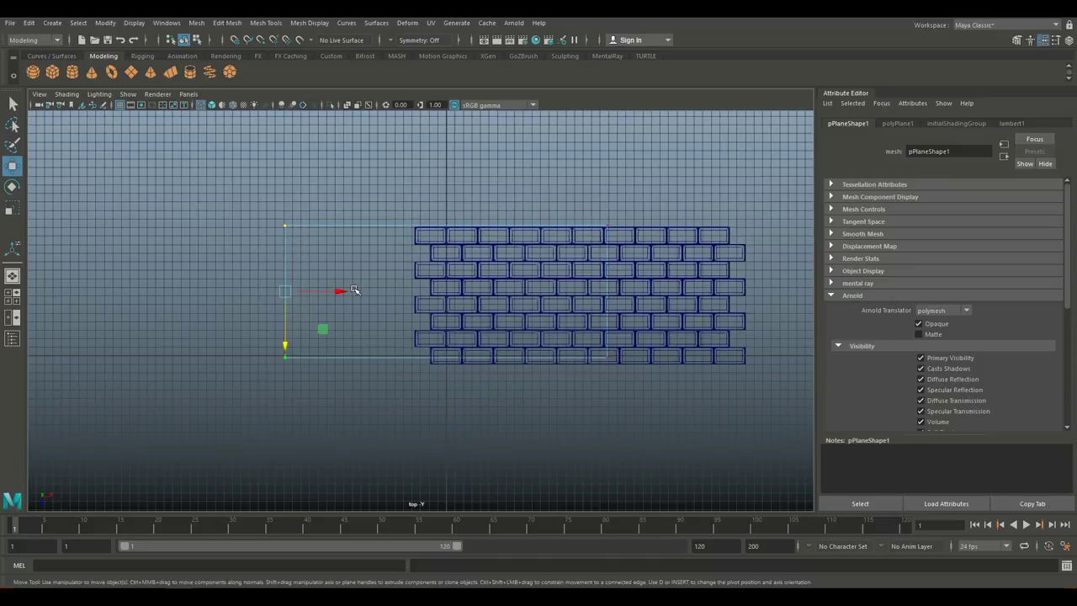
drag(355, 291, 379, 291)
Centre the plane over the wall and scale it along X to about 35.2 by 10.1
right_drag(492, 244, 545, 225)
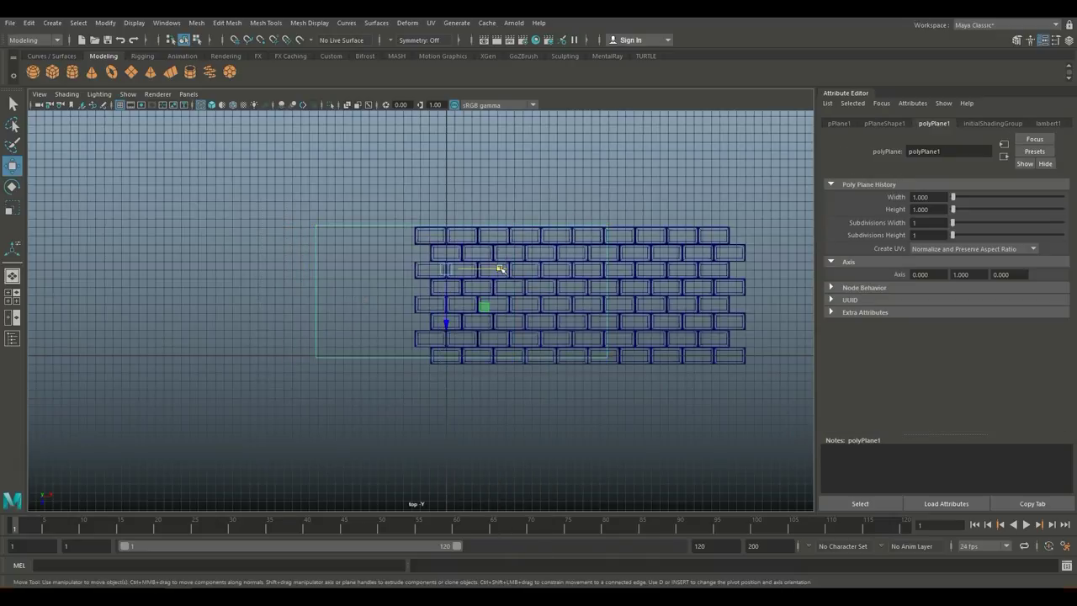
drag(494, 268, 606, 270)
drag(558, 326, 558, 329)
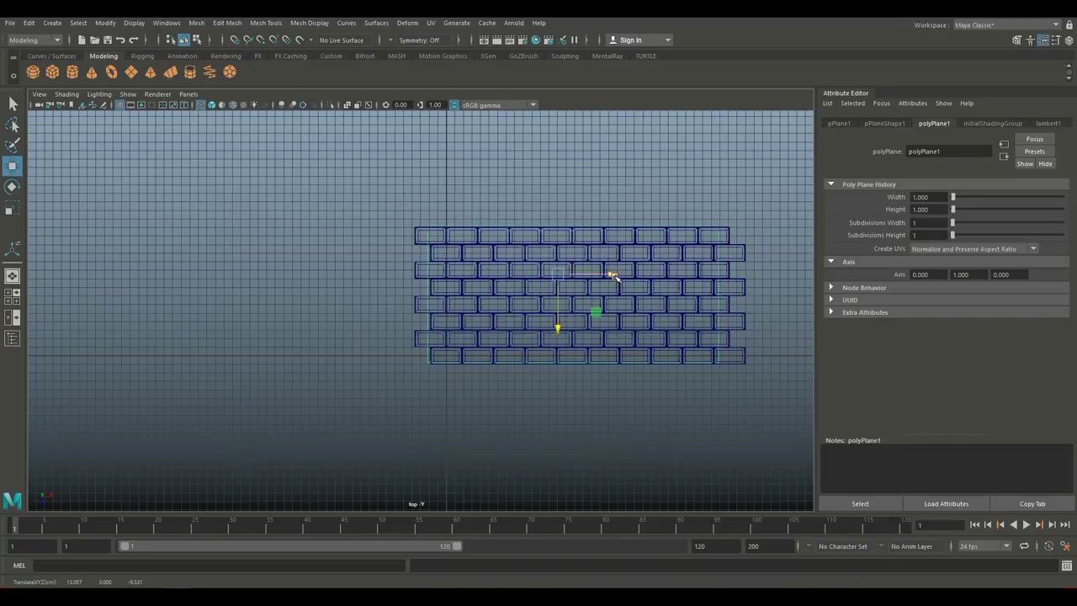
drag(613, 279, 617, 276)
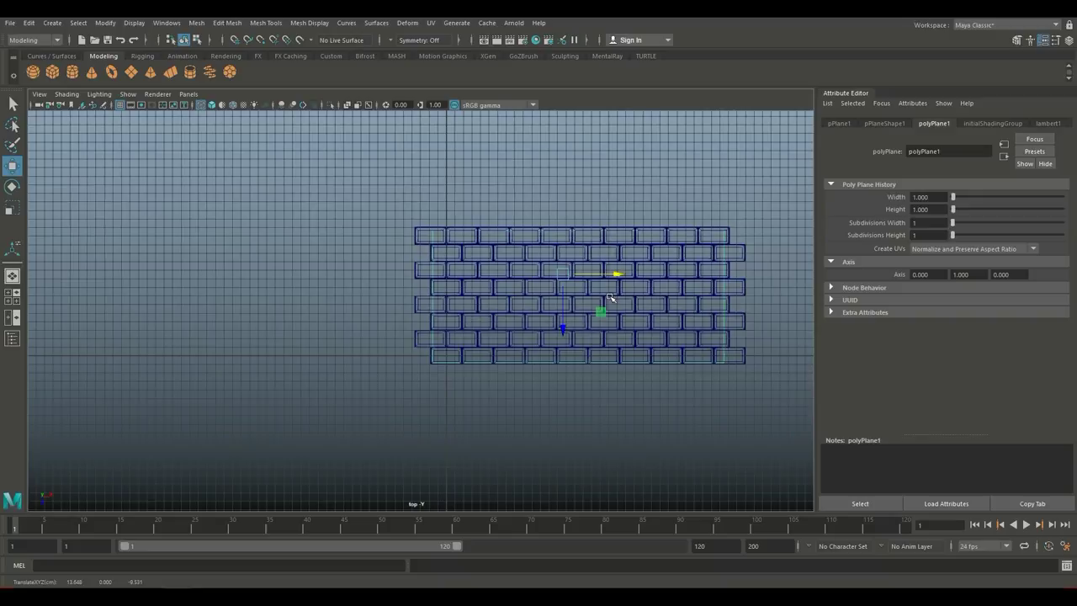
key(r)
drag(612, 273, 610, 278)
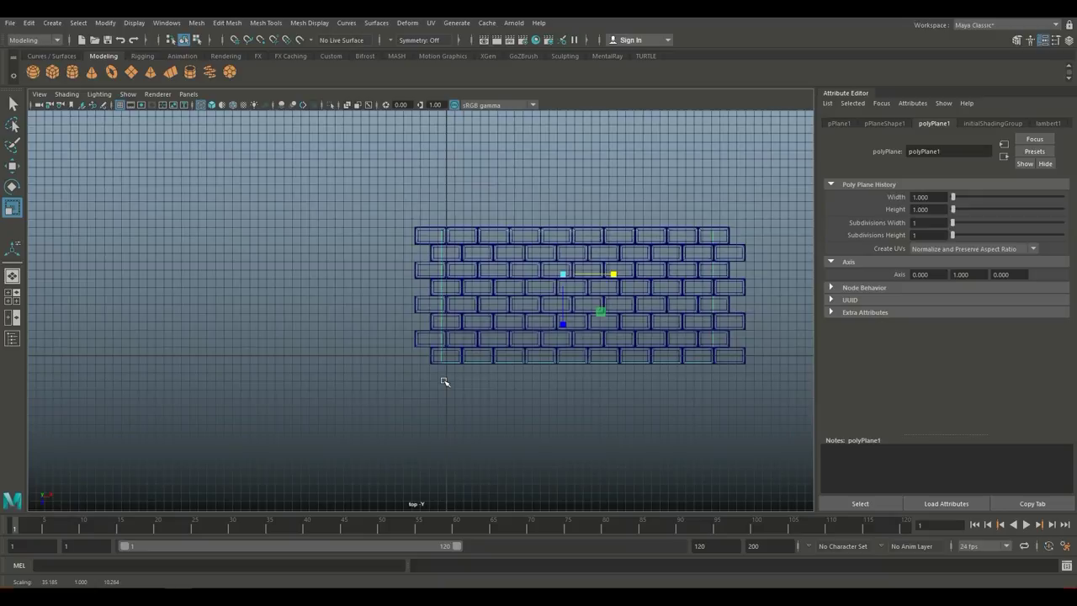
Move the plane left off the brick wall, export it as MayaWallLP.obj, and launch Substance Painter
key(w)
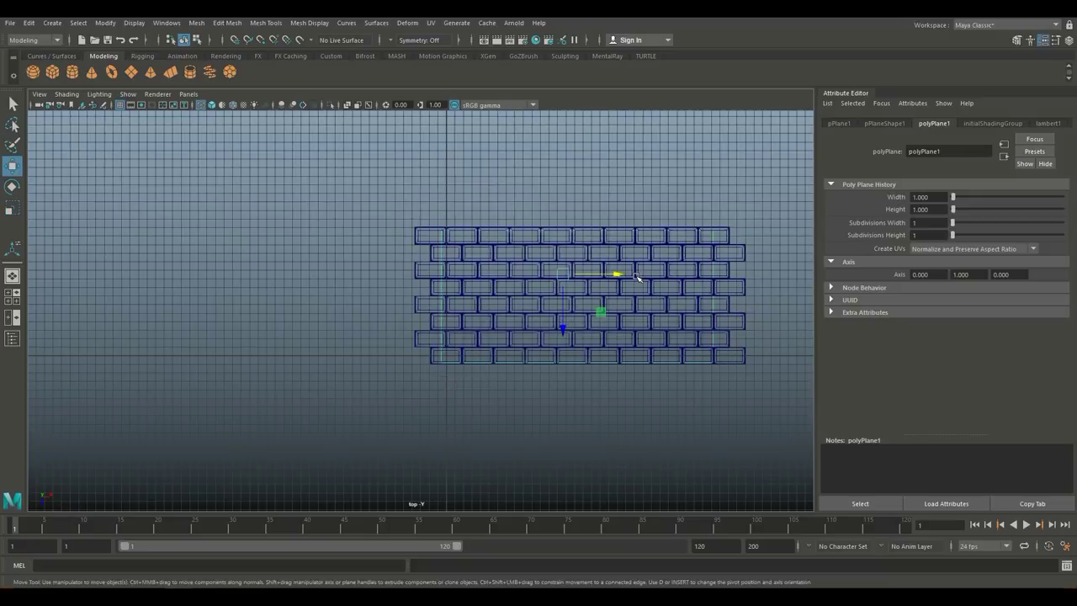
drag(619, 275, 270, 305)
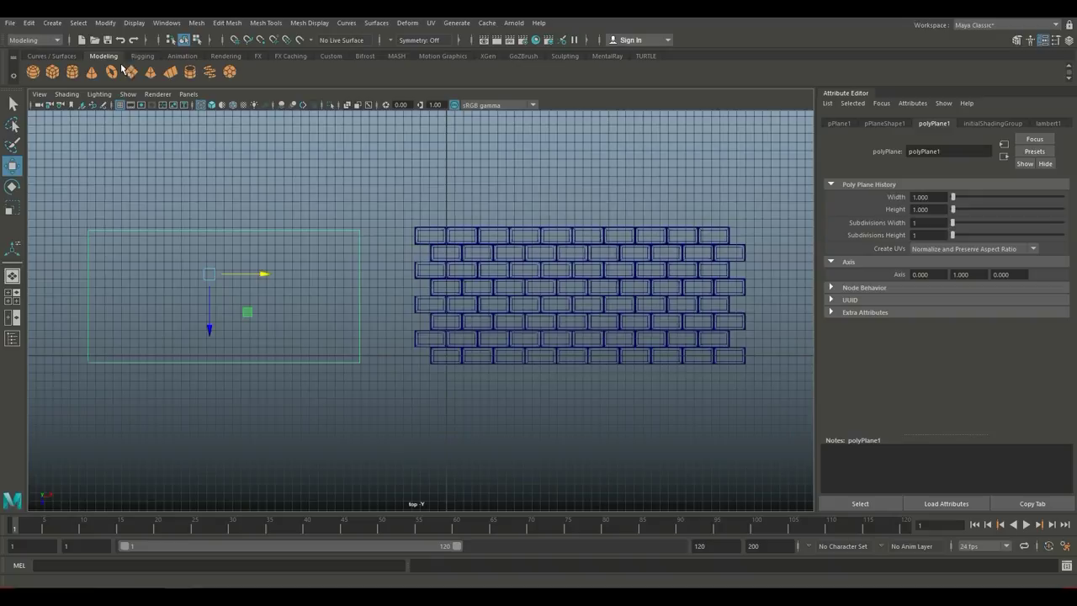
click(10, 23)
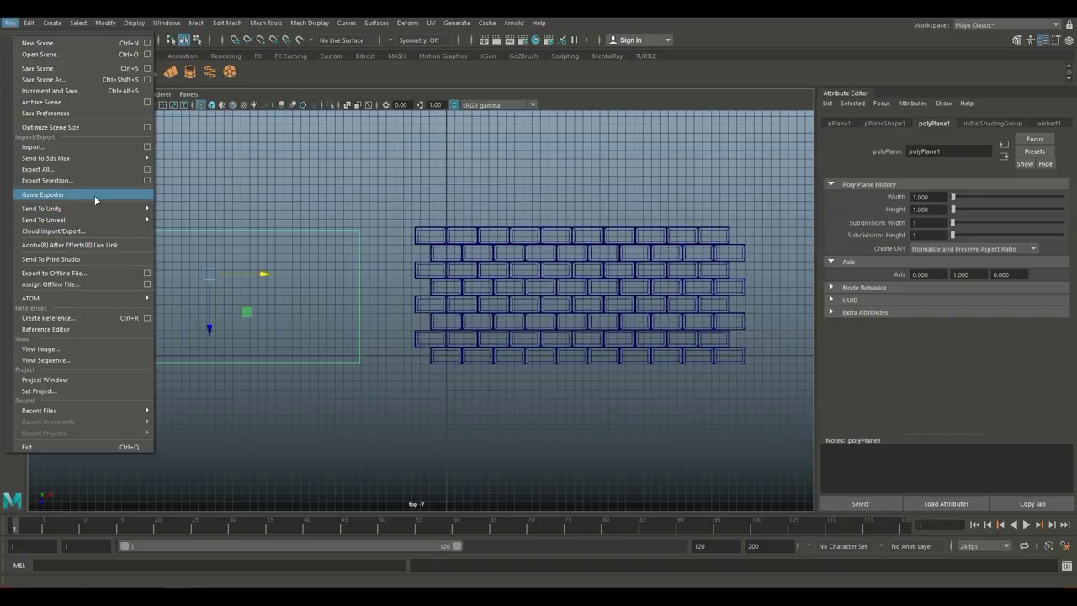
click(148, 181)
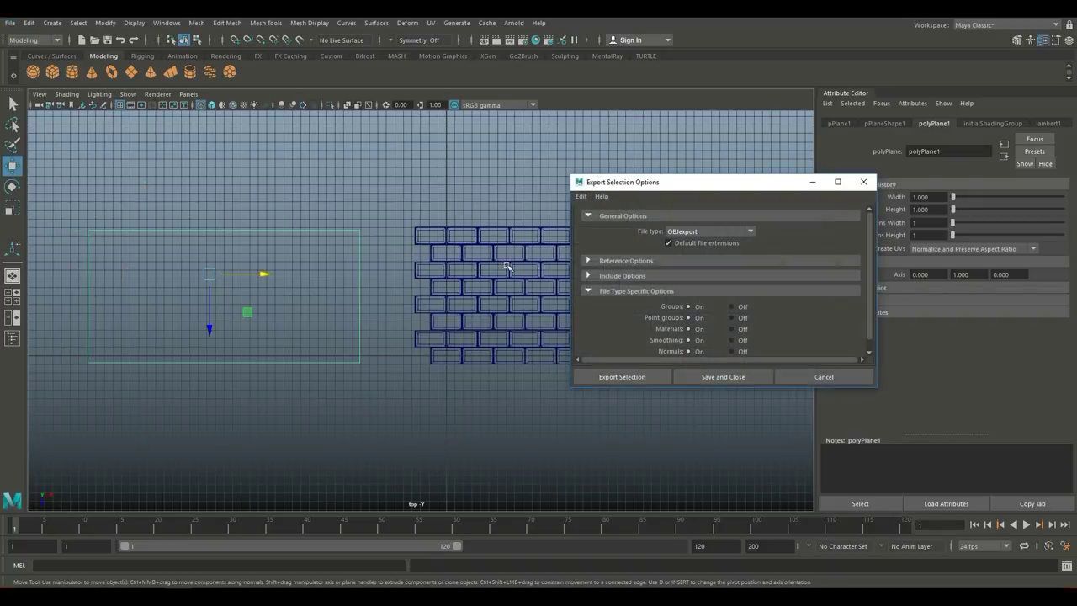
click(623, 375)
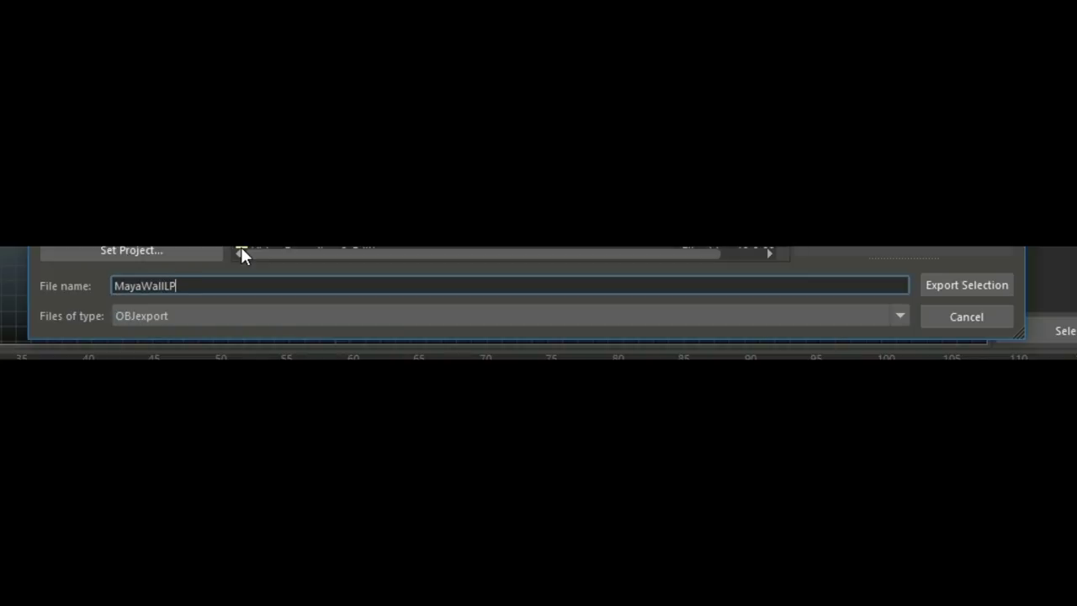
click(969, 285)
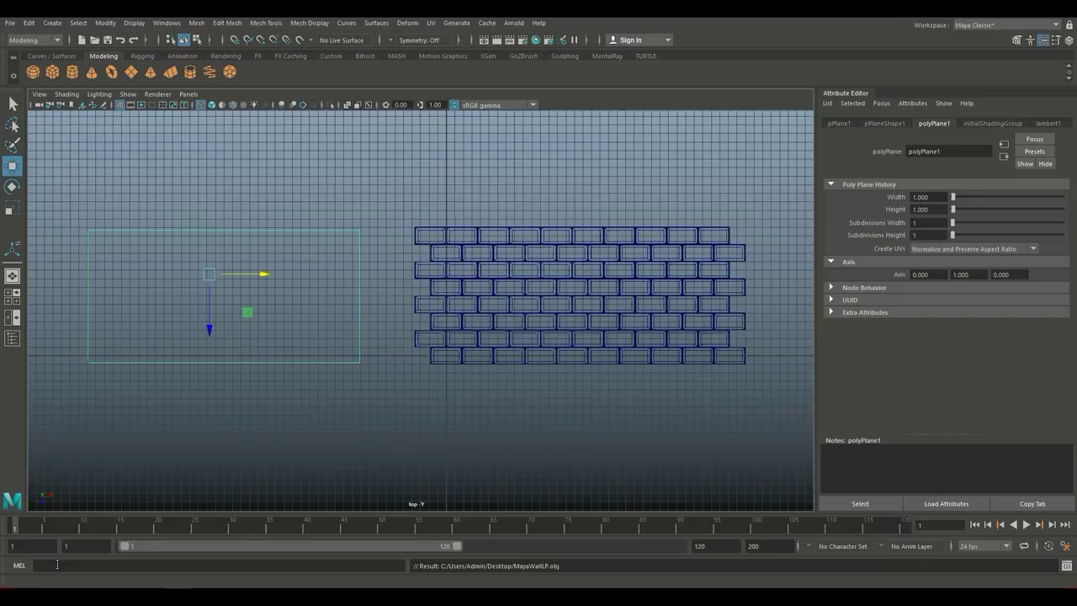
key(super)
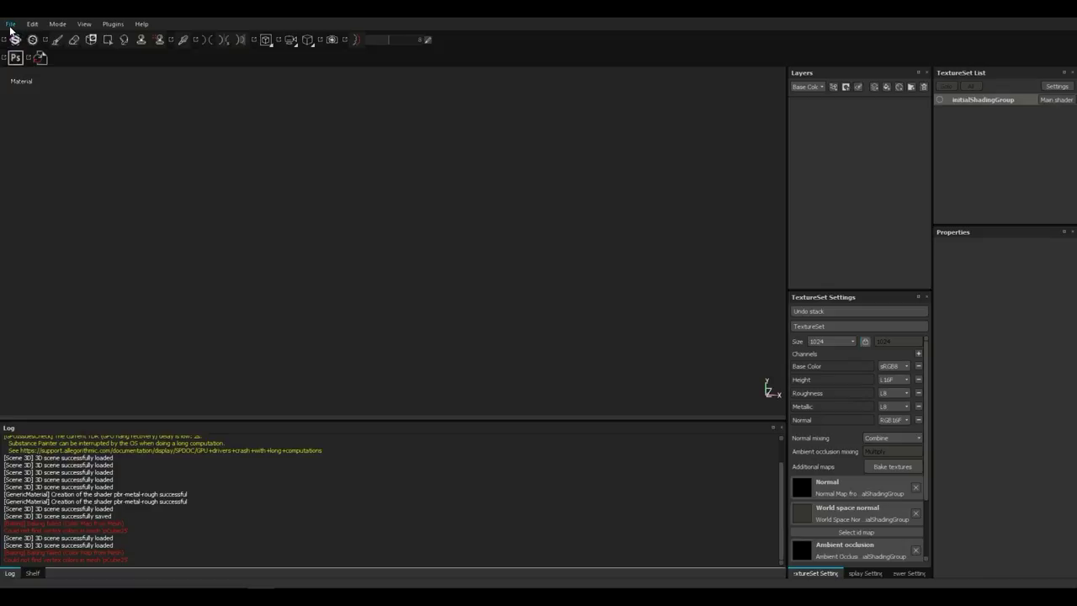
Create a new project from SubwayLowPoly.obj, discarding the previous project's unsaved changes
click(11, 24)
click(17, 37)
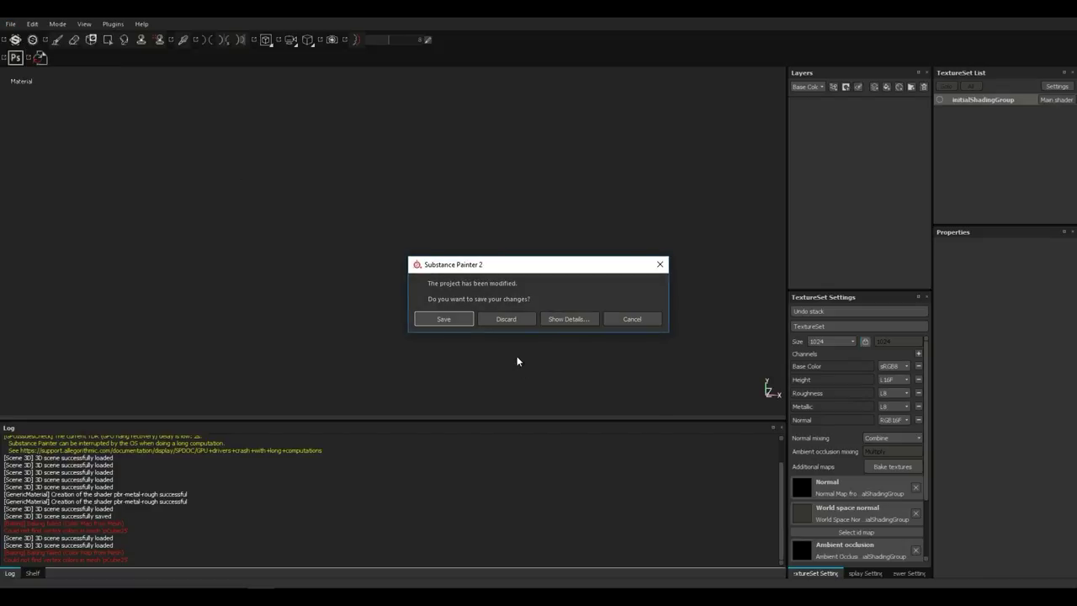
click(523, 319)
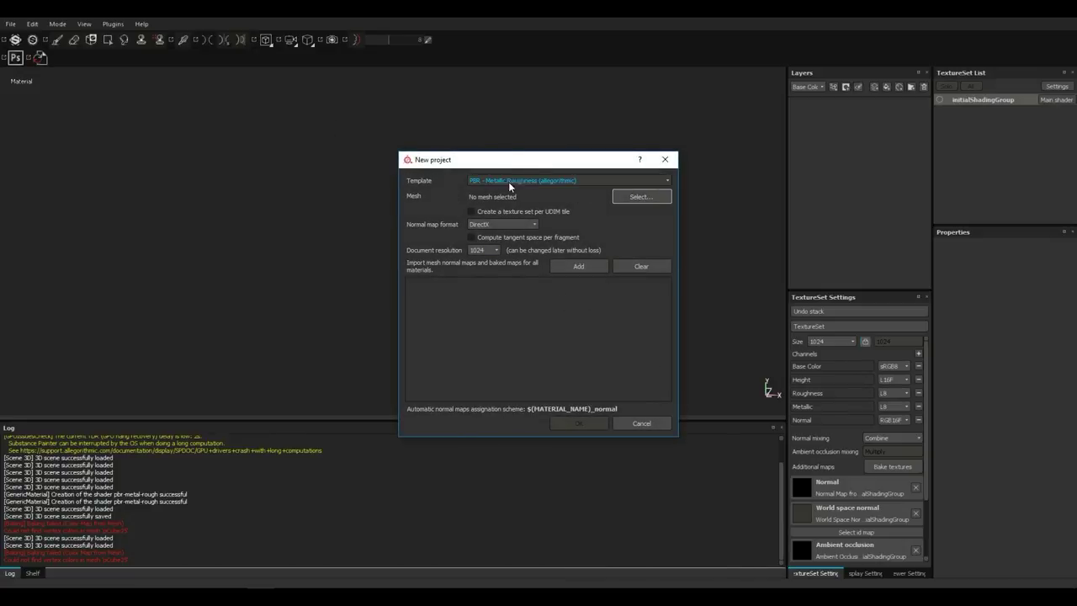
click(641, 197)
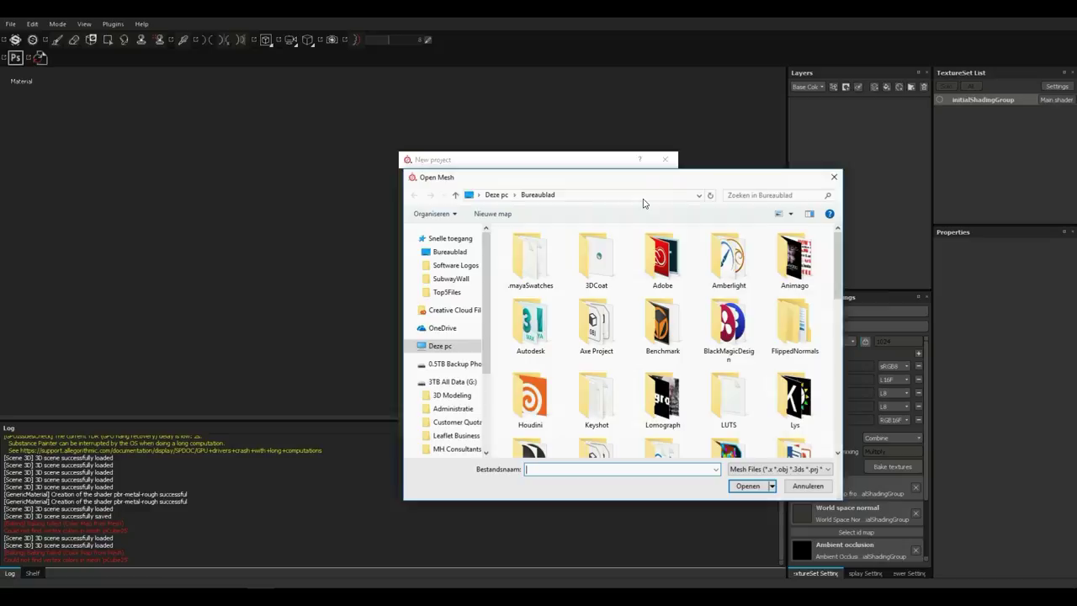
scroll(695, 385, down, 5)
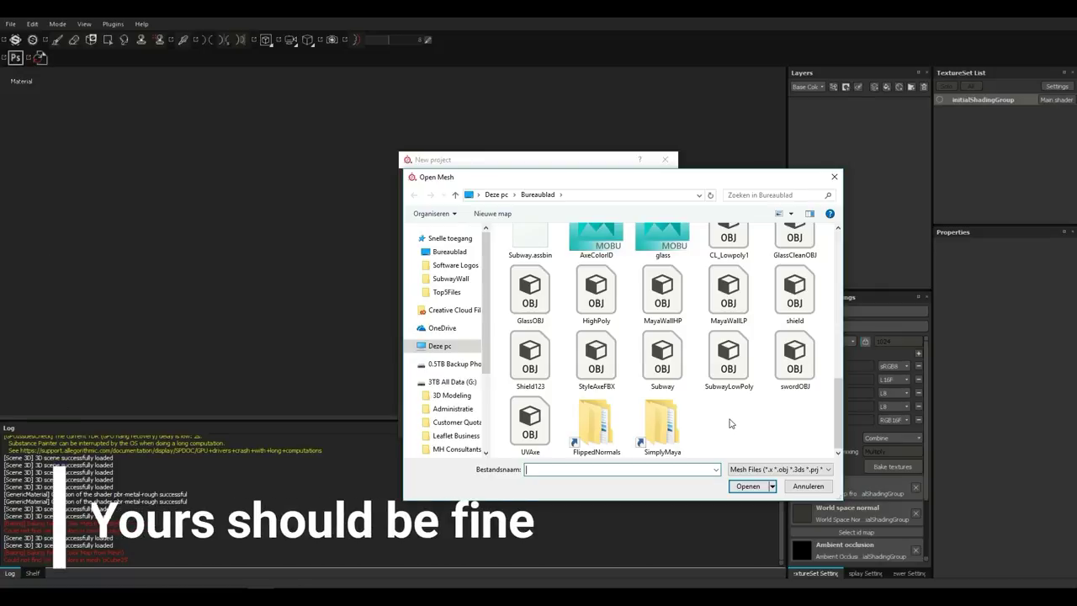
click(728, 376)
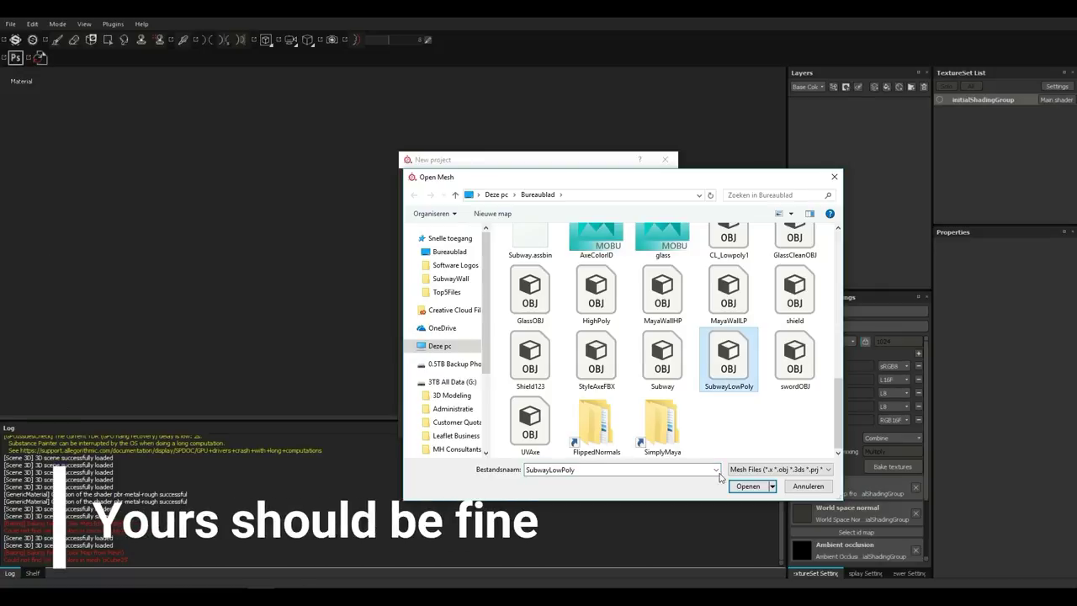
click(750, 487)
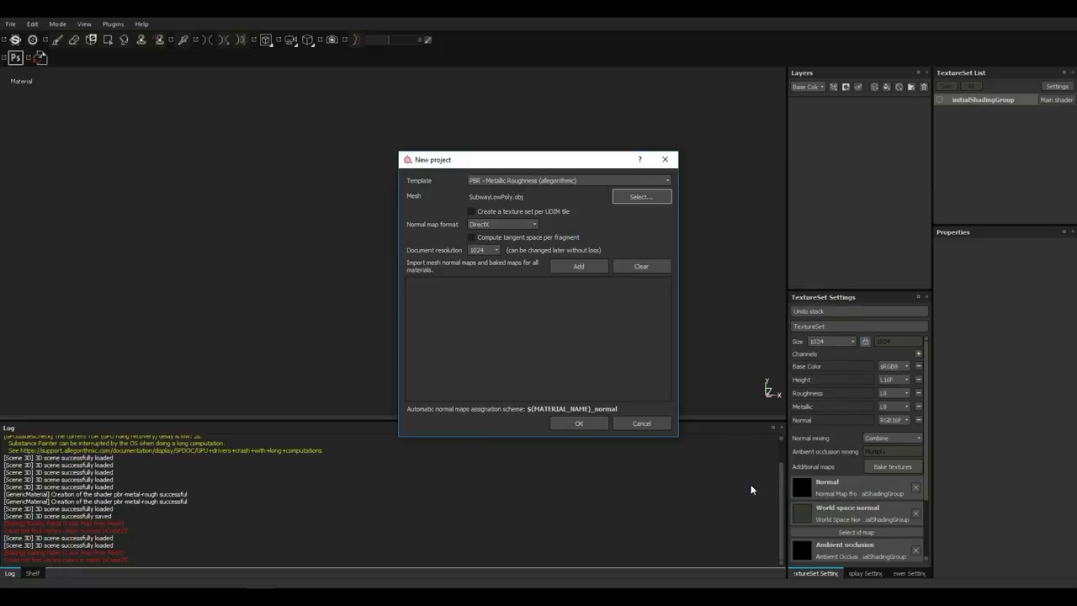
click(581, 424)
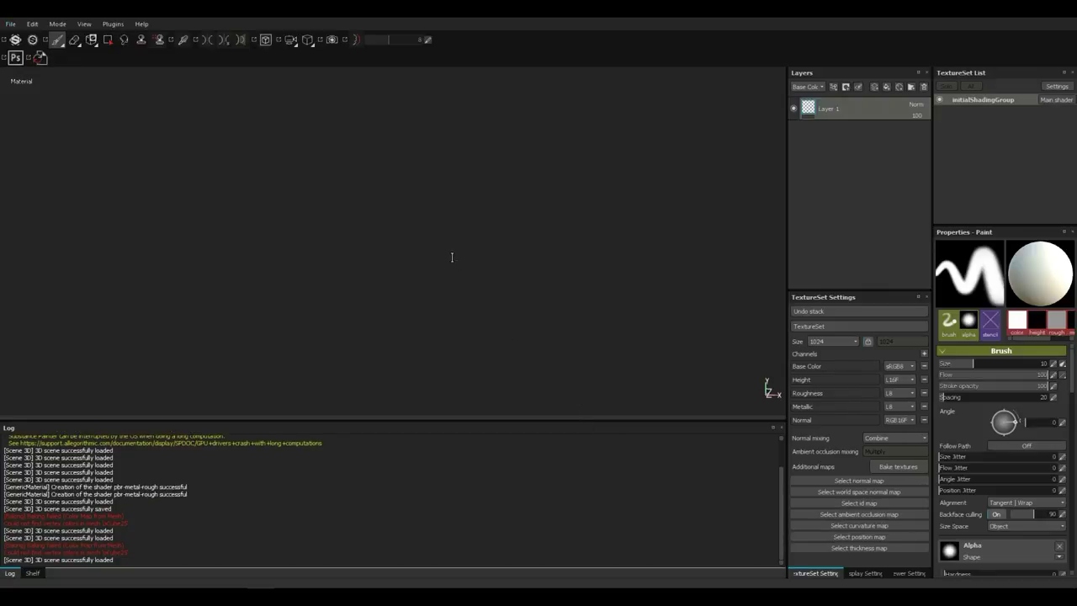
Orbit around the loaded low-poly plane and bring up the texture baking settings
alt+middle_drag(454, 361, 483, 296)
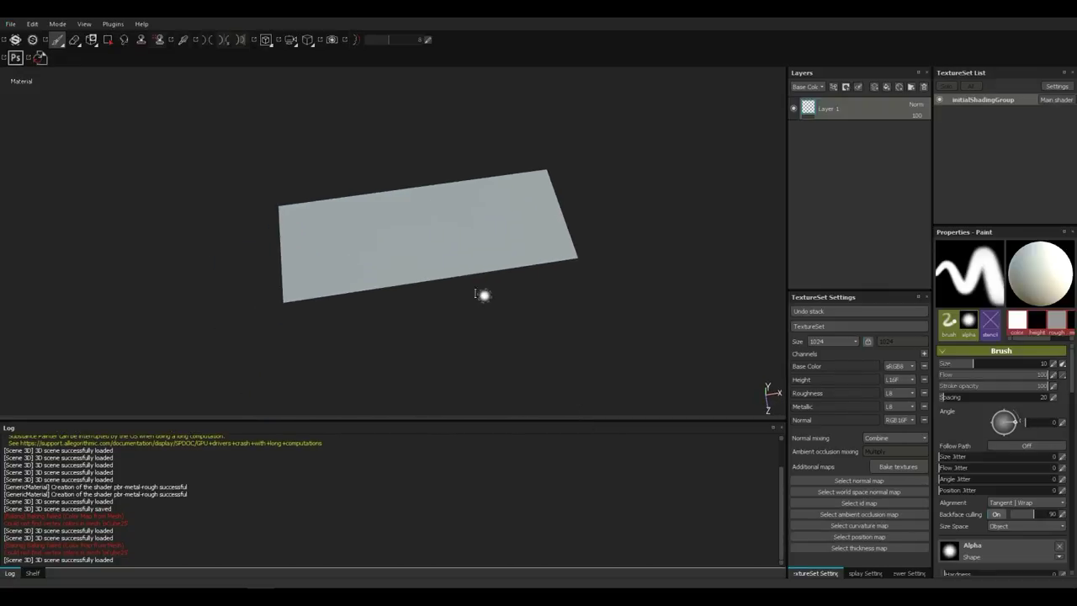
alt+drag(483, 295, 465, 309)
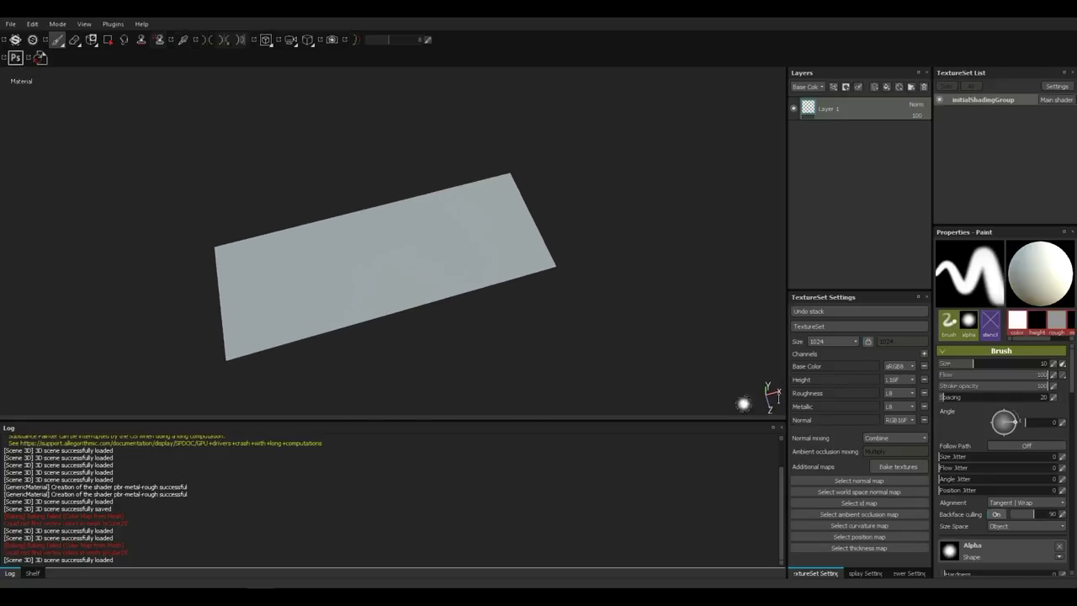
click(908, 470)
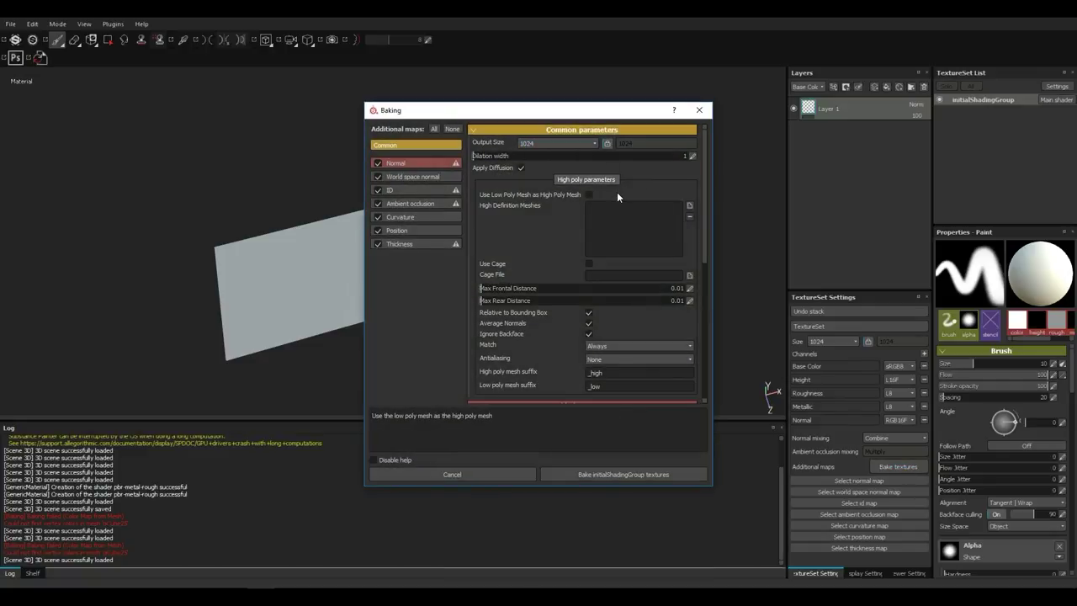
Bake the plane's textures at 2048 output size using Subway.obj as the high-definition mesh
click(690, 208)
scroll(695, 310, down, 5)
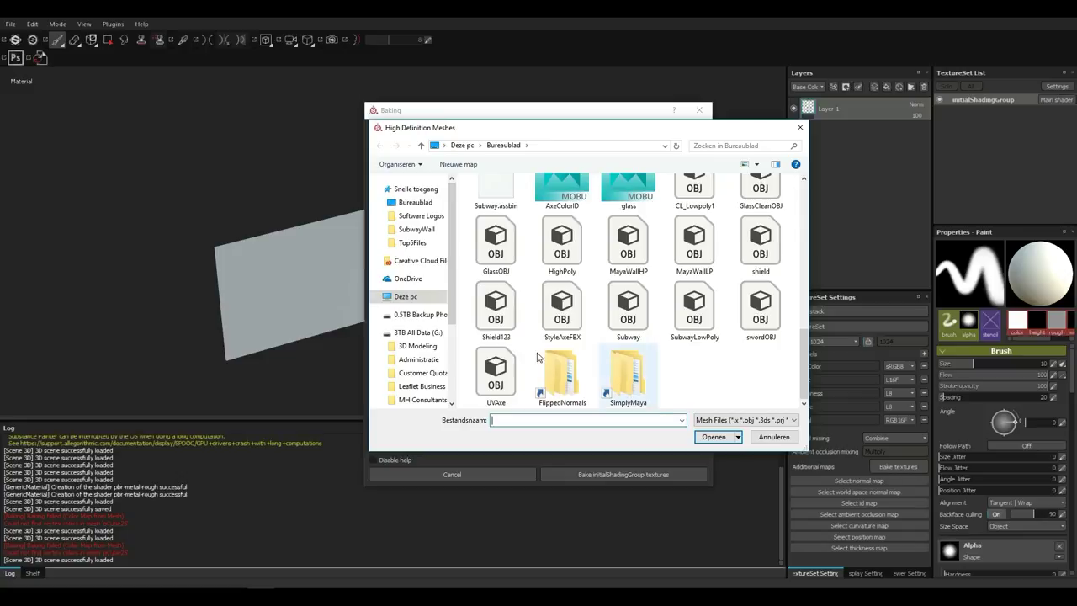
click(630, 313)
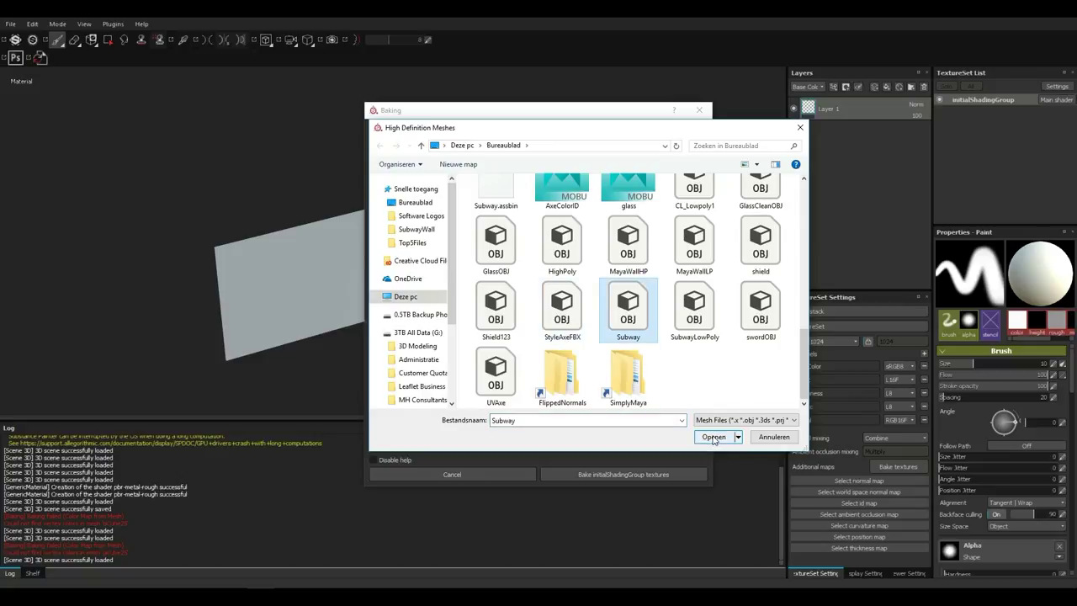
click(712, 436)
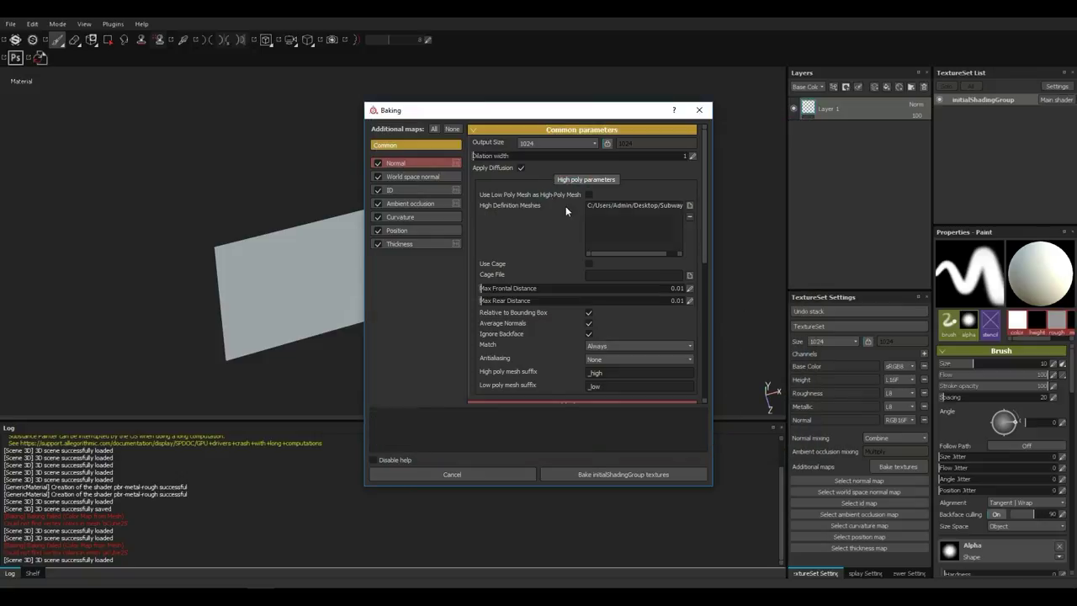
click(549, 144)
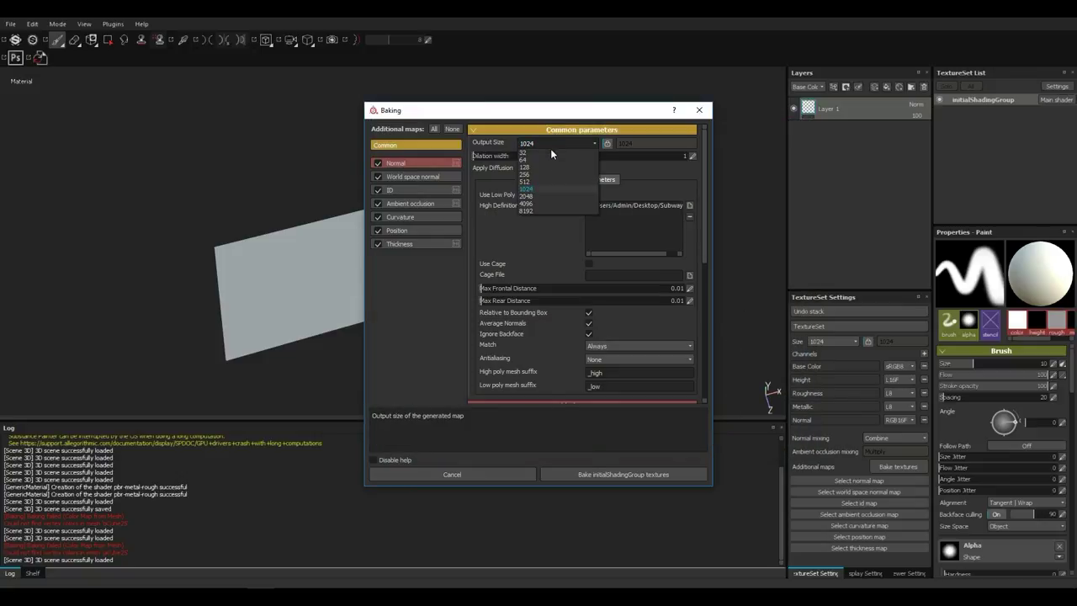
click(541, 197)
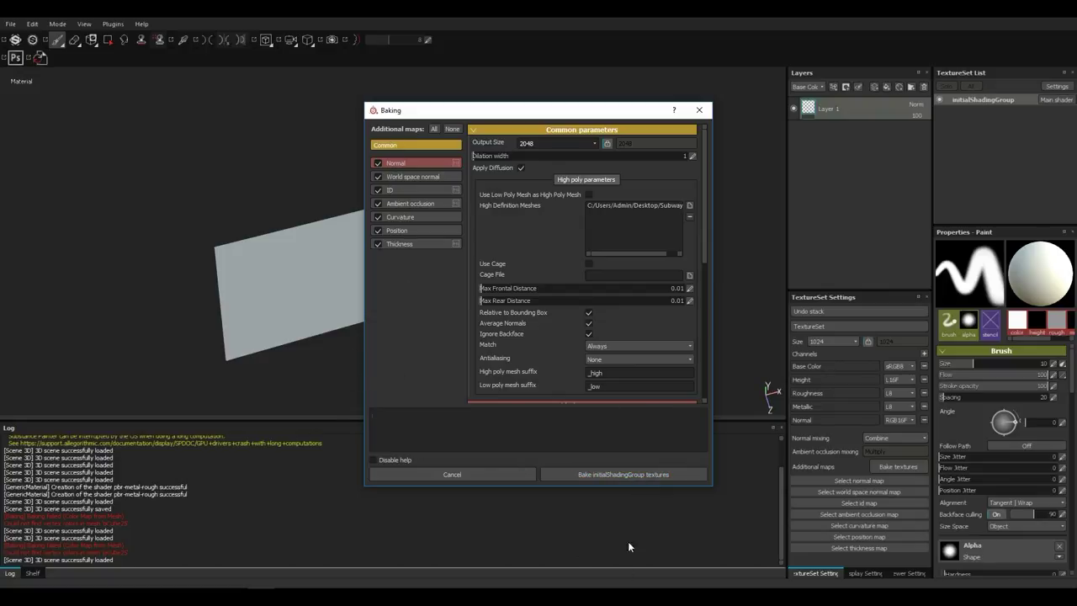
click(638, 478)
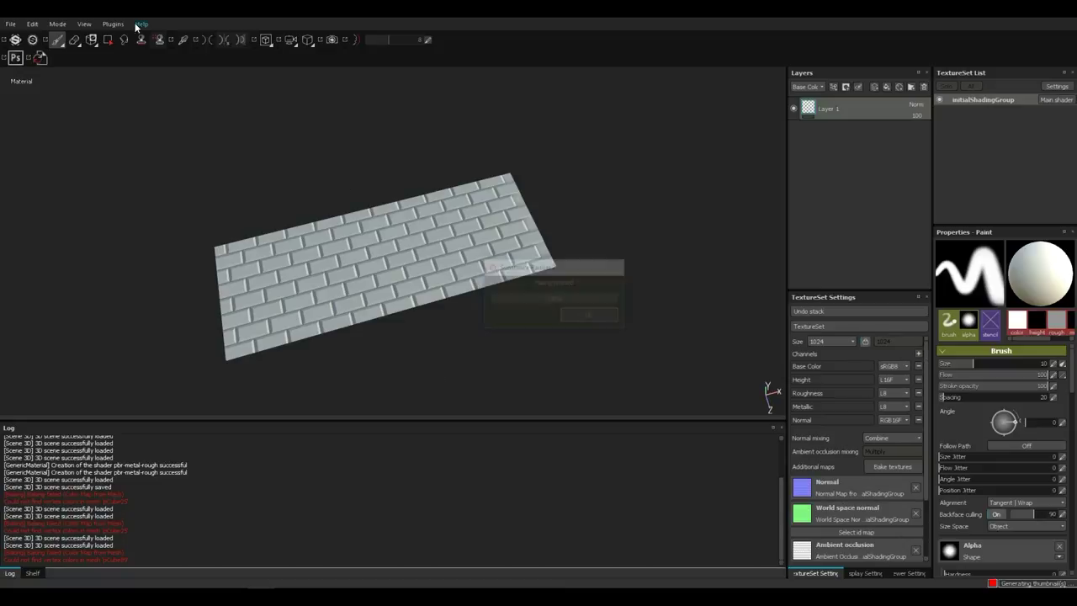
Reset the interface layout so the shelf appears, then orbit around the baked tile plane
click(84, 23)
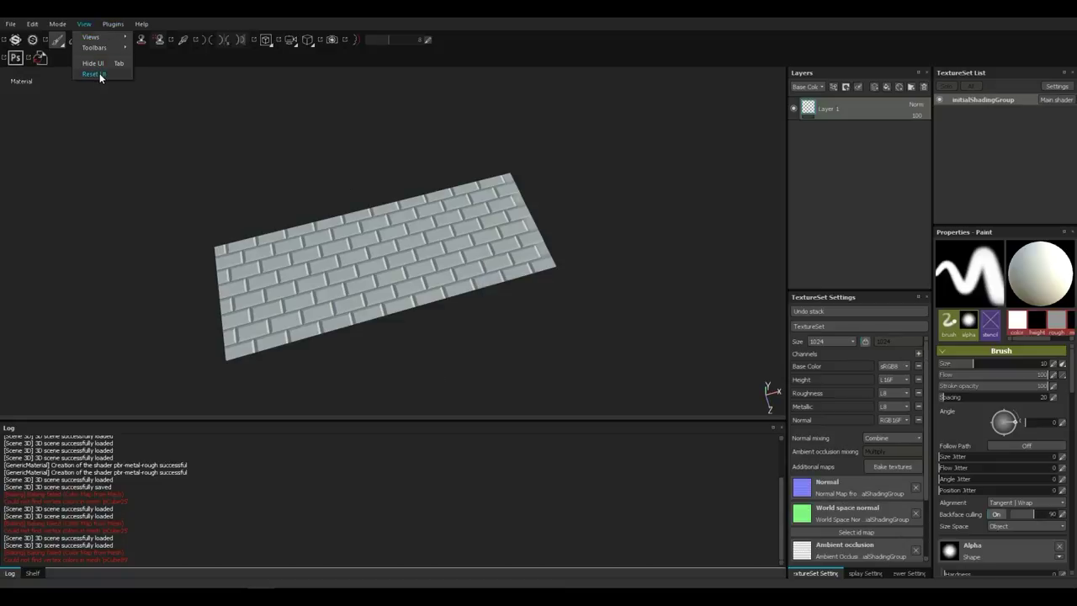
click(99, 74)
mouse_move(561, 269)
alt+mouse_down()
mouse_move(513, 253)
mouse_move(339, 319)
mouse_move(553, 315)
mouse_move(533, 334)
mouse_move(495, 294)
mouse_move(483, 238)
mouse_move(498, 334)
mouse_move(446, 356)
mouse_move(490, 358)
mouse_move(524, 329)
mouse_move(512, 308)
mouse_move(534, 286)
mouse_move(534, 305)
alt+mouse_up()
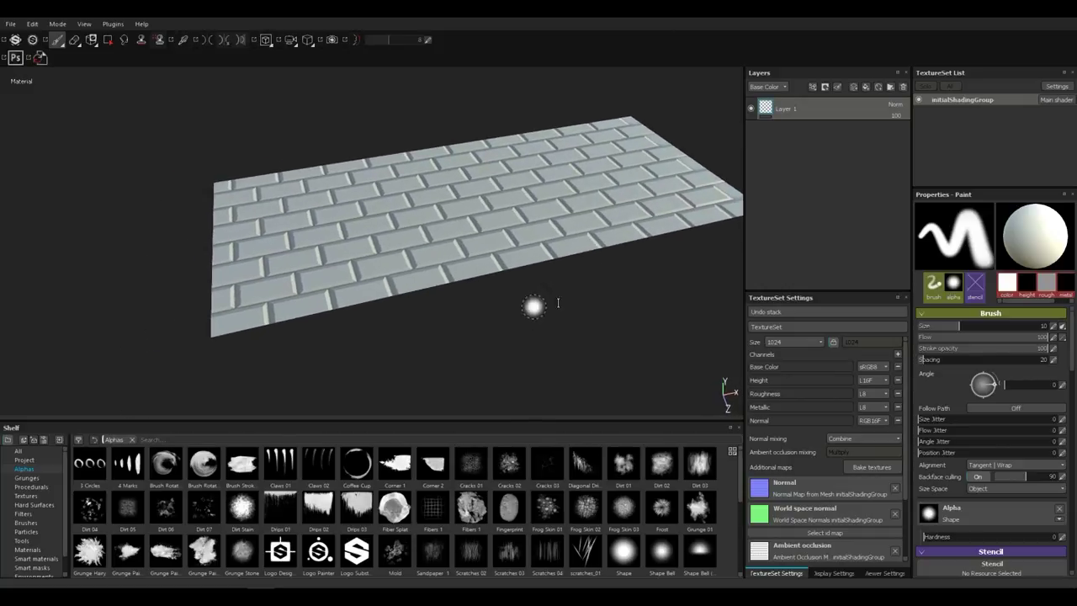
Add Concrete Clean from the shelf materials as a fill layer and inspect the plane at a flatter angle
click(162, 438)
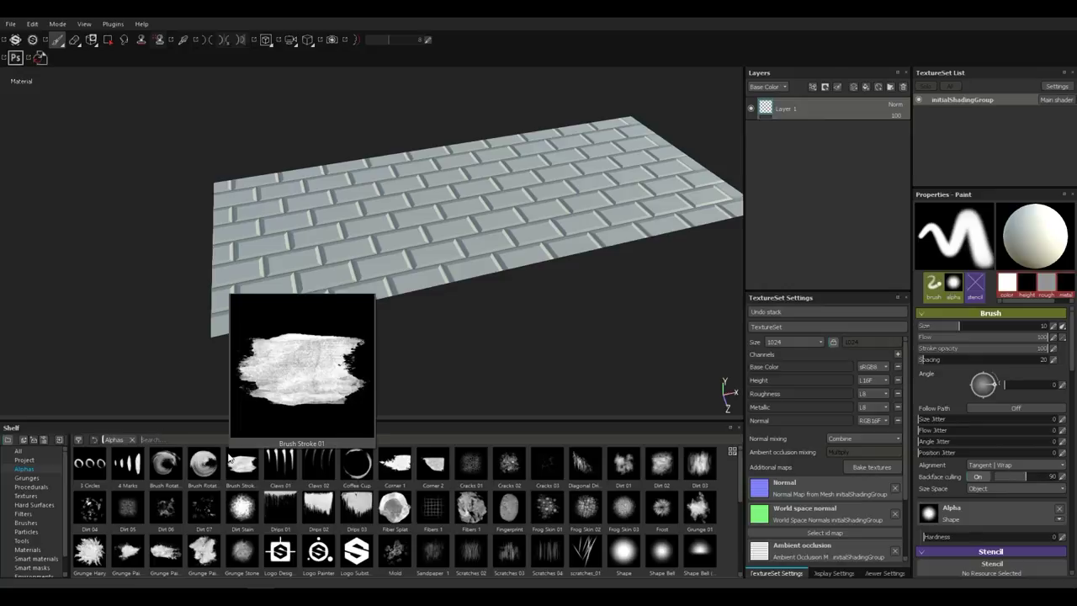
click(27, 549)
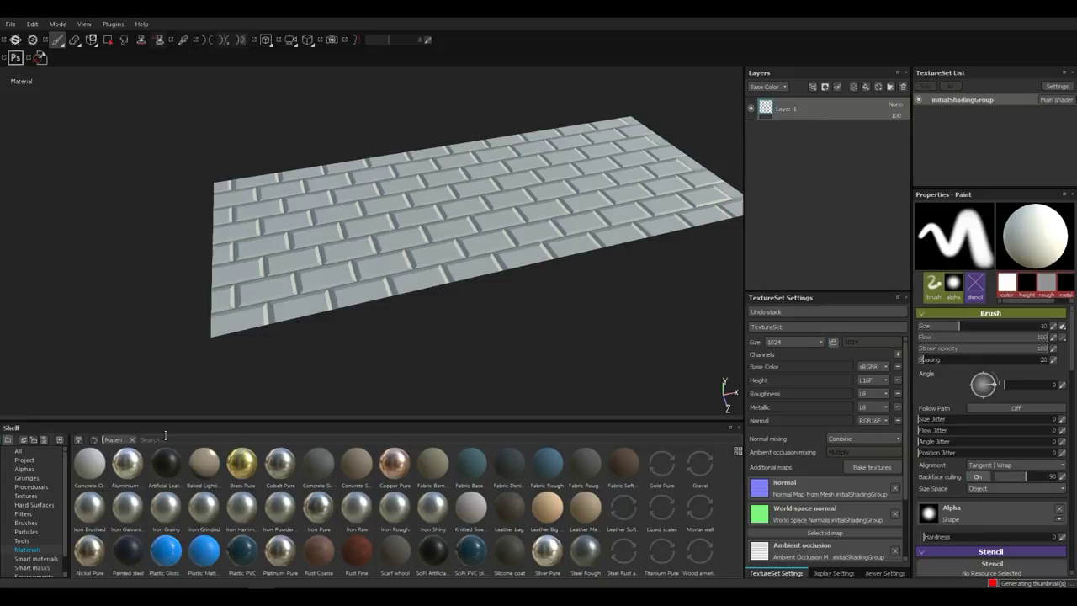
drag(92, 468, 816, 142)
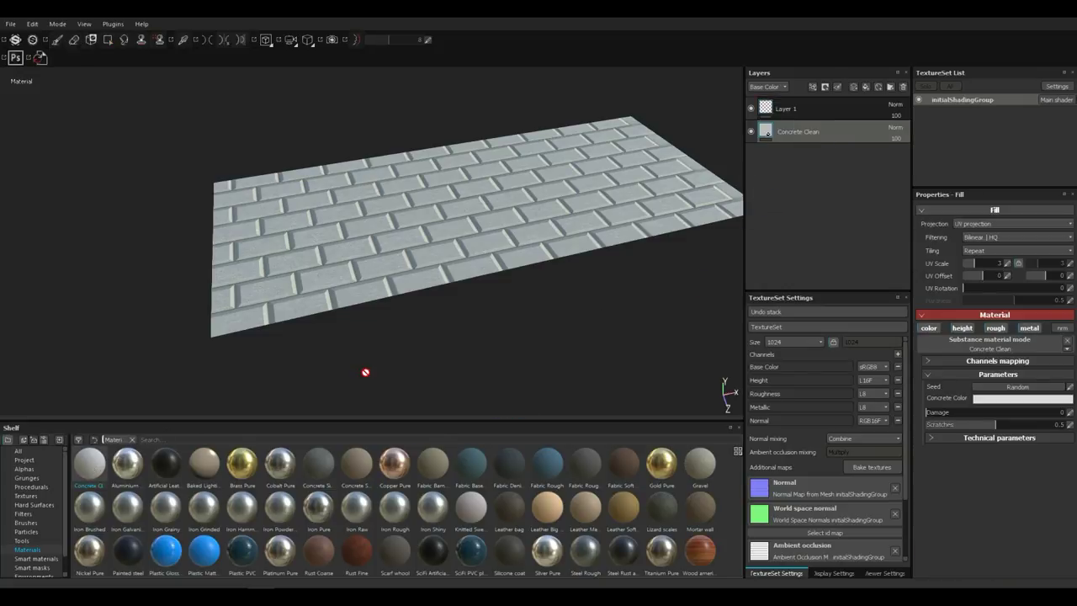
scroll(418, 339, up, 5)
scroll(415, 338, down, 4)
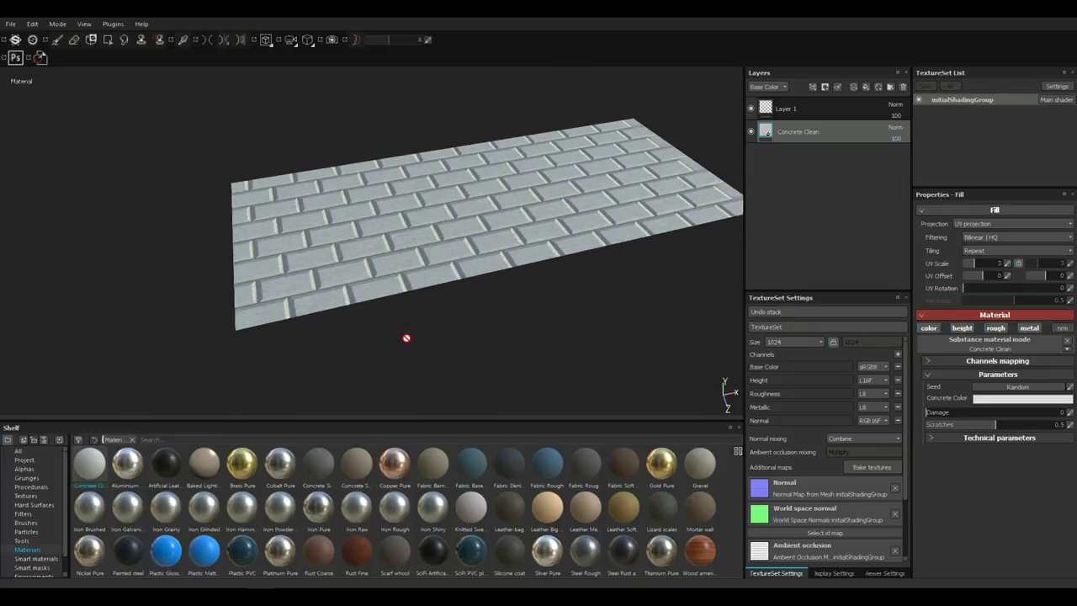
alt+drag(495, 347, 462, 306)
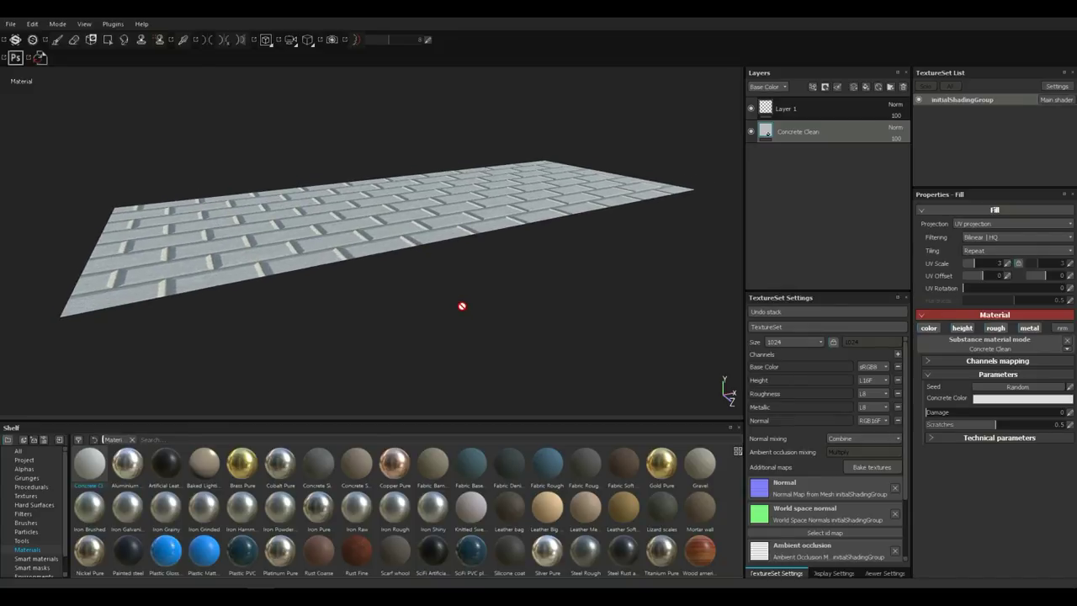